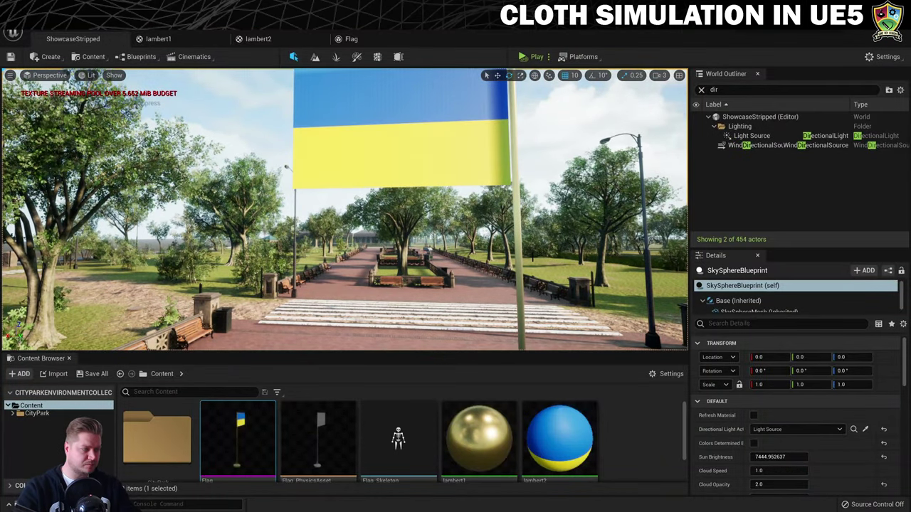
# Delete the flag actor from the park level
pyautogui.scroll(-5, 504, 253)
pyautogui.scroll(-3, 425, 211)
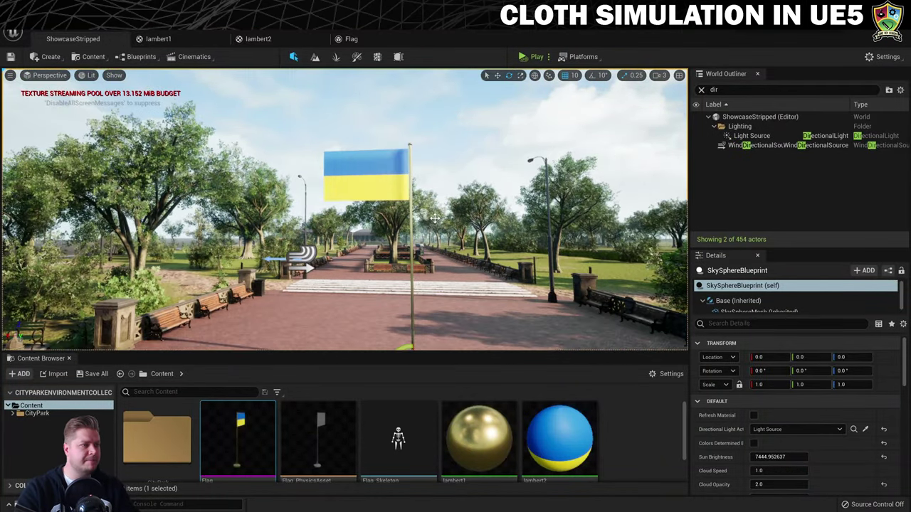
pyautogui.click(395, 168)
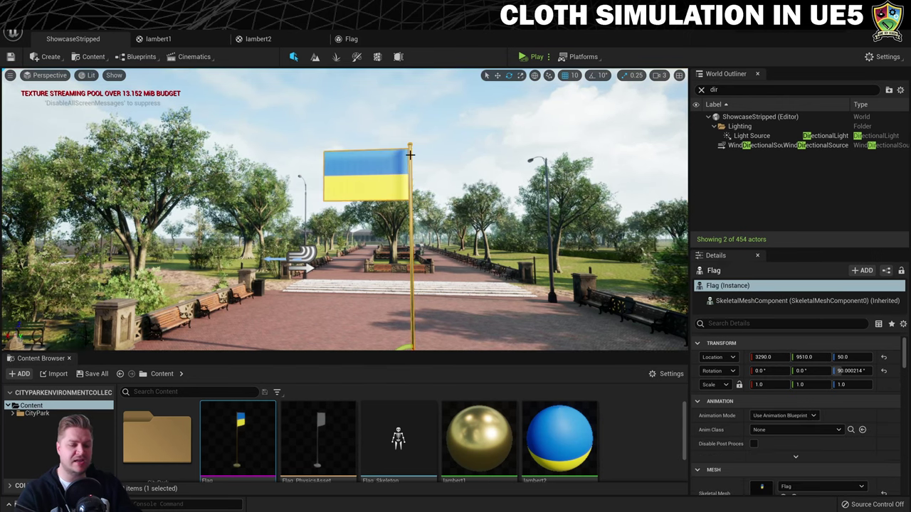
pyautogui.press('Delete')
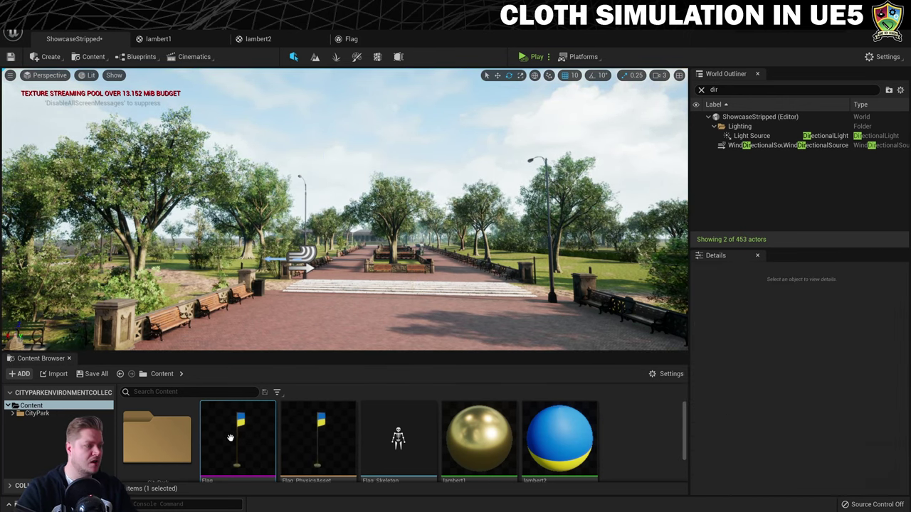
# Force delete the Flag assets and lambert materials from the Content Browser
pyautogui.keyDown('shift'); pyautogui.click(548, 448); pyautogui.keyUp('shift')
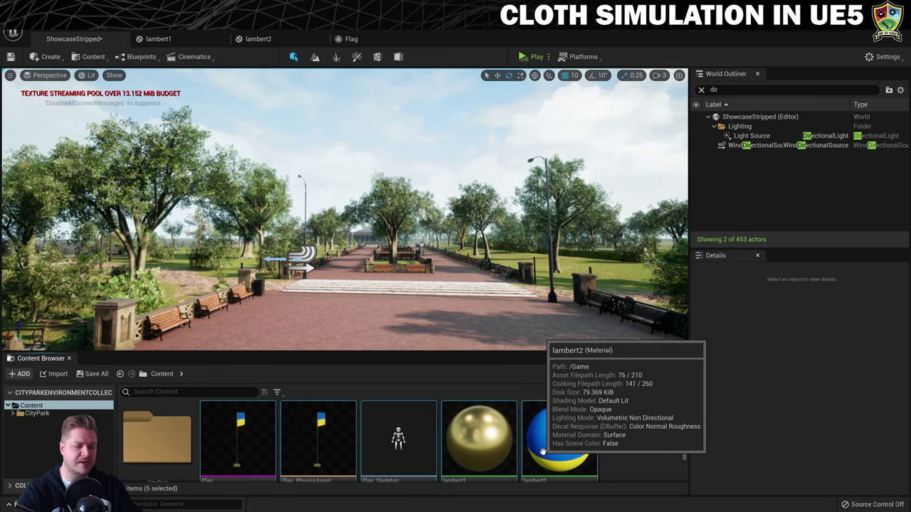
pyautogui.press('Delete')
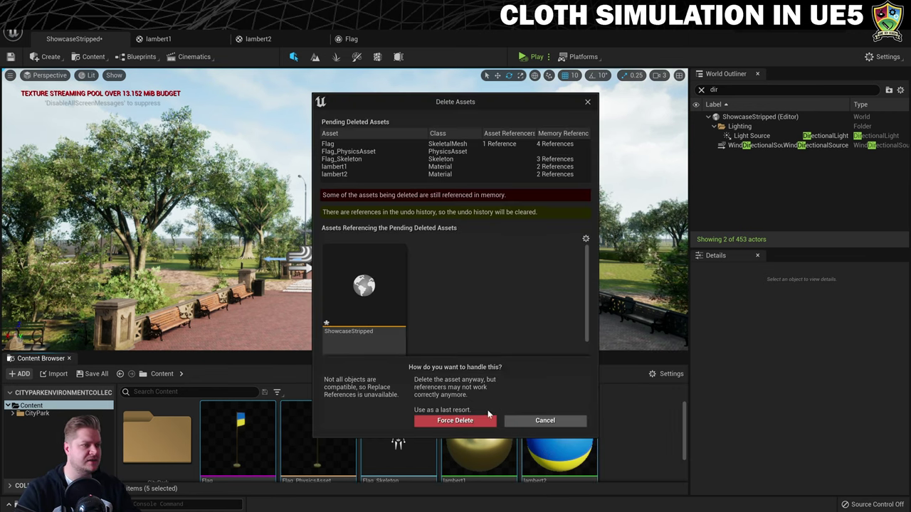
pyautogui.click(459, 420)
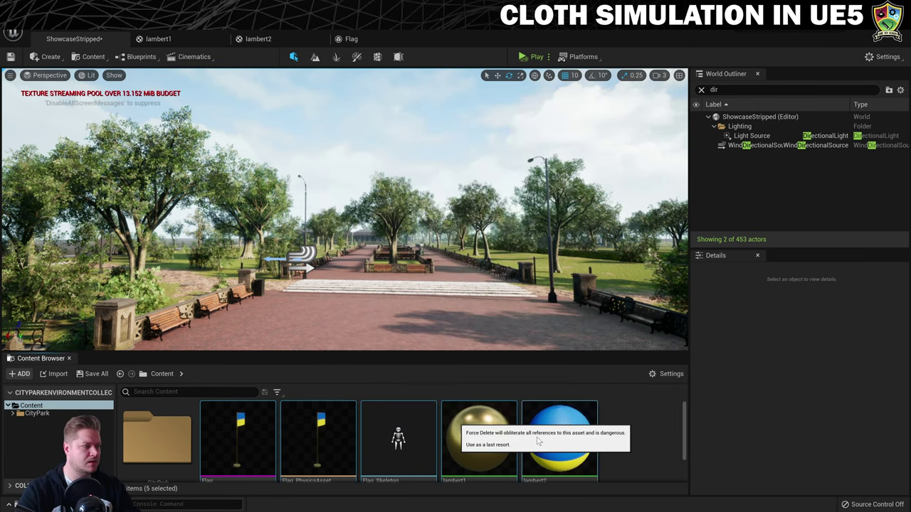
# Delete the WindDirectionalSource and clear the Outliner search filter
pyautogui.click(750, 145)
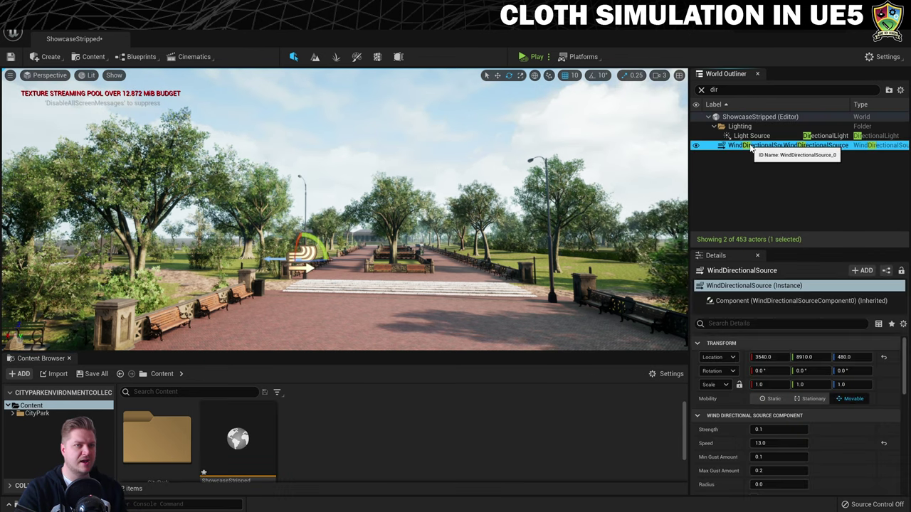
pyautogui.press('Delete')
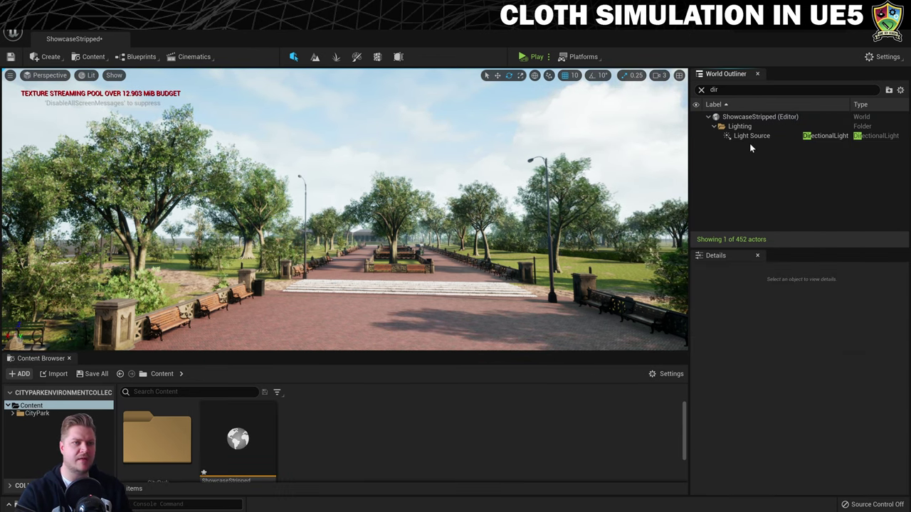
pyautogui.click(700, 90)
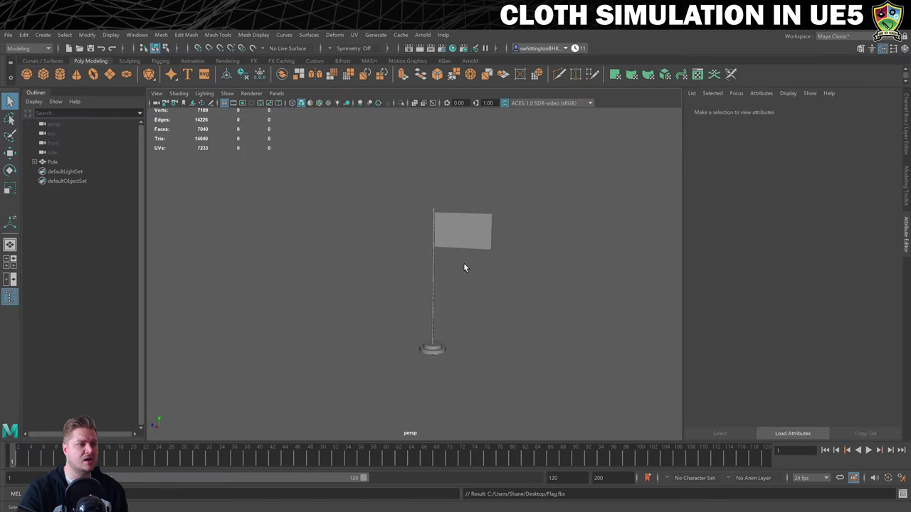
pyautogui.scroll(5, 463, 263)
pyautogui.scroll(-3, 463, 263)
pyautogui.keyDown('alt'); pyautogui.moveTo(463, 263); pyautogui.dragTo(411, 260, button='middle'); pyautogui.keyUp('alt')
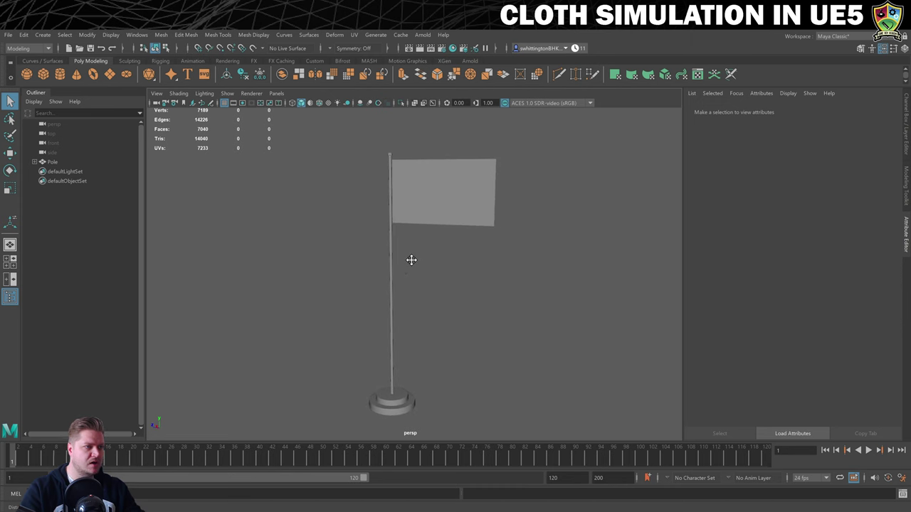
pyautogui.click(438, 184)
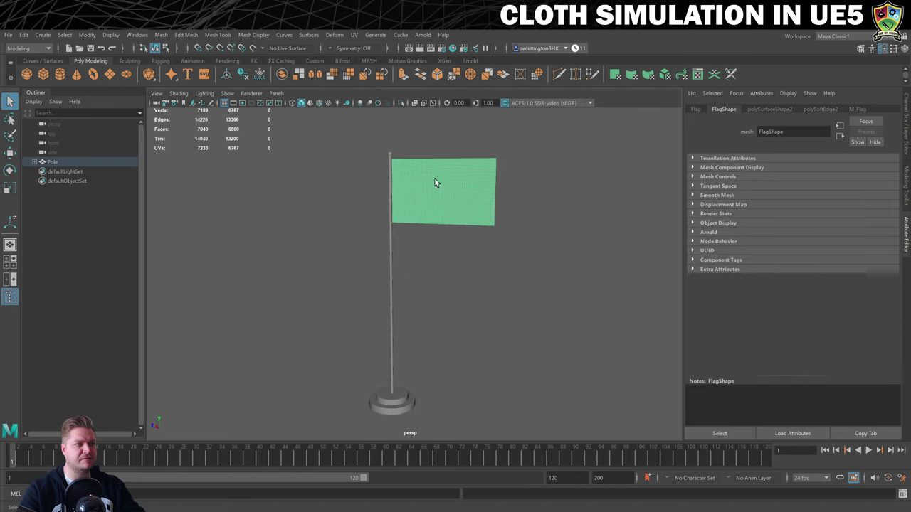
pyautogui.scroll(5, 466, 205)
pyautogui.keyDown('alt'); pyautogui.moveTo(466, 206); pyautogui.dragTo(458, 216, button='middle'); pyautogui.keyUp('alt')
pyautogui.keyDown('alt'); pyautogui.moveTo(457, 216); pyautogui.dragTo(367, 223); pyautogui.keyUp('alt')
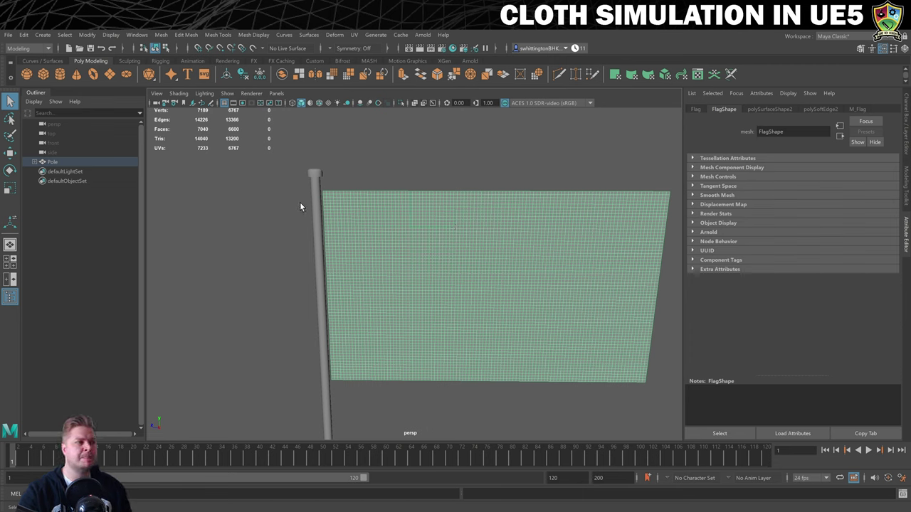
pyautogui.click(33, 162)
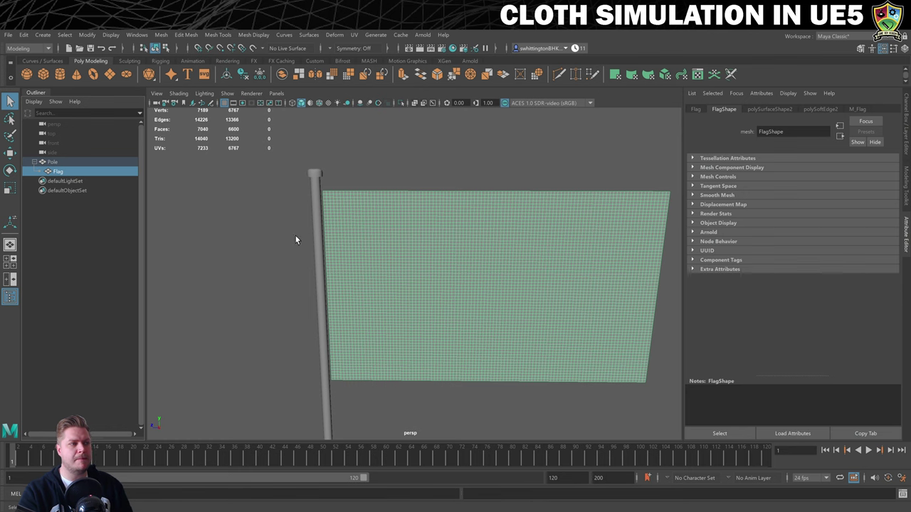
pyautogui.click(318, 255)
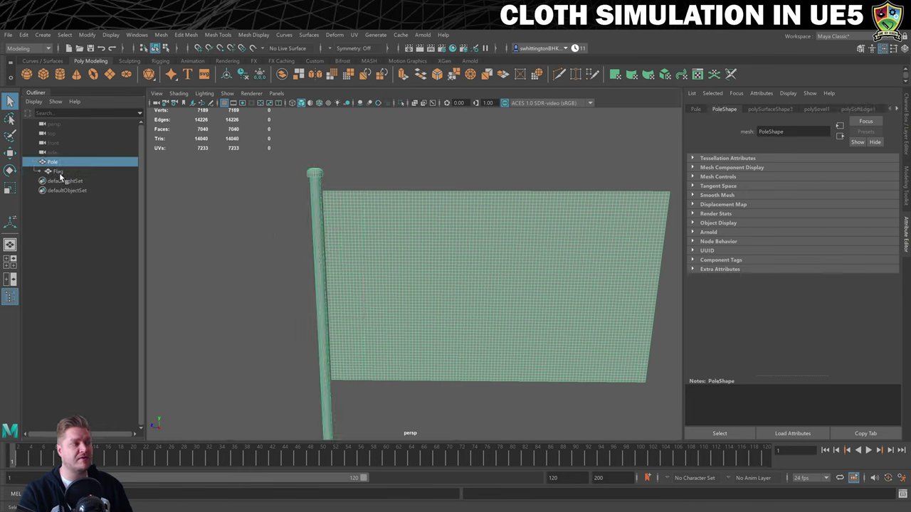
pyautogui.click(57, 171)
pyautogui.click(58, 163)
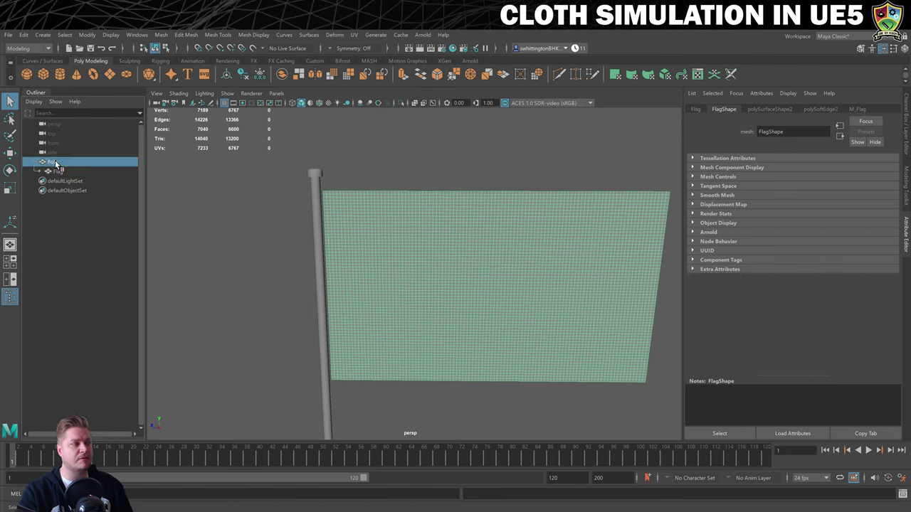
pyautogui.click(57, 173)
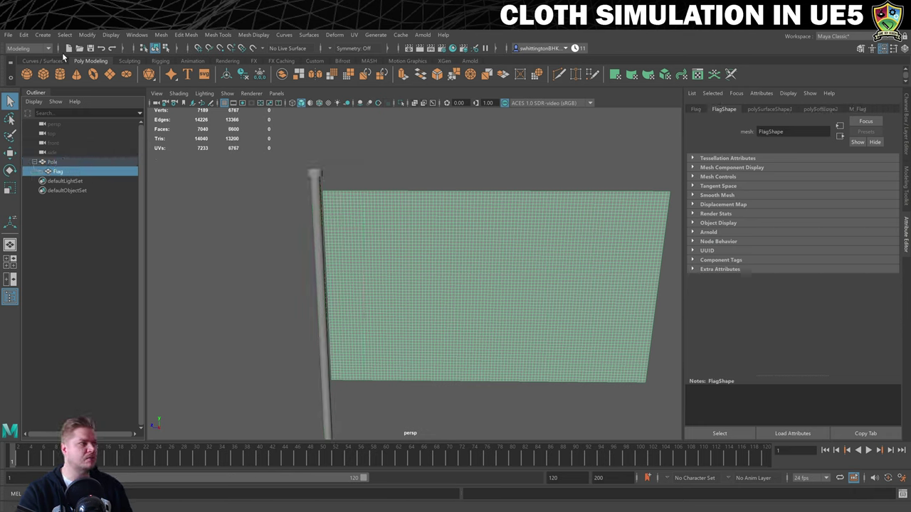
pyautogui.click(25, 36)
pyautogui.click(78, 257)
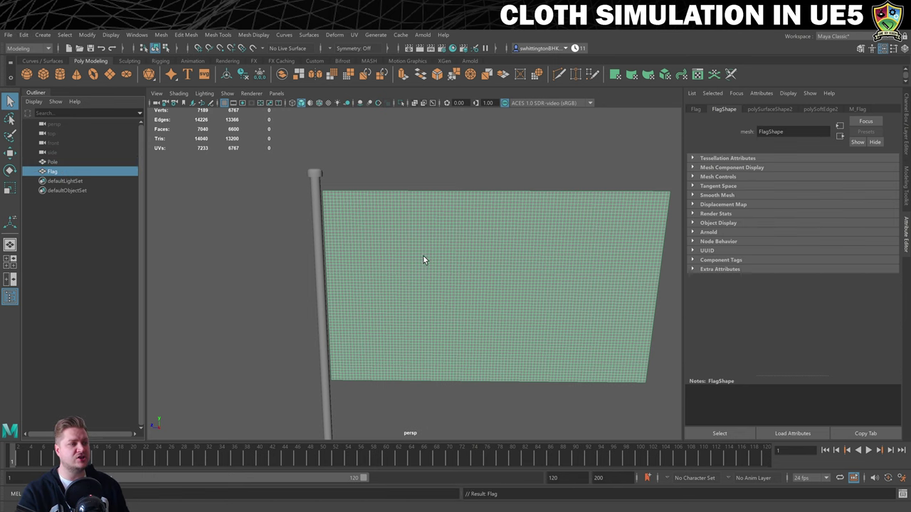
pyautogui.click(493, 197)
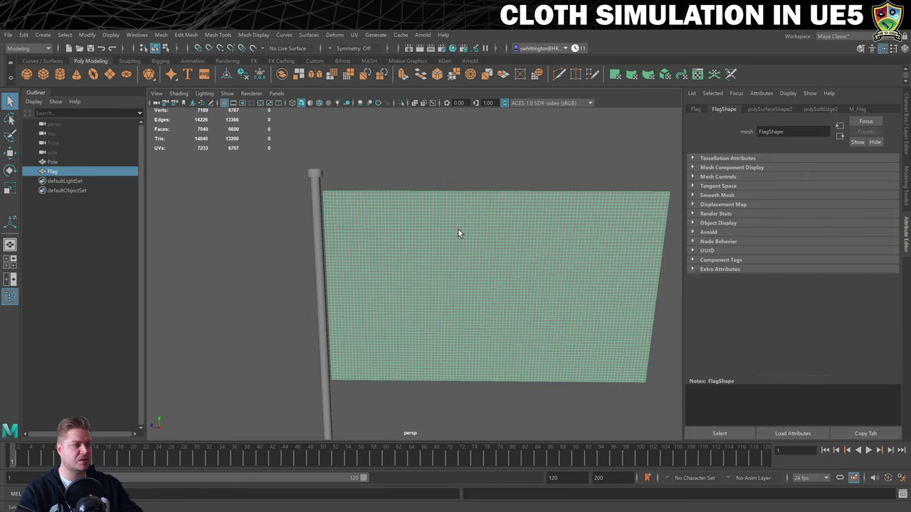
pyautogui.keyDown('shift'); pyautogui.click(318, 217); pyautogui.keyUp('shift')
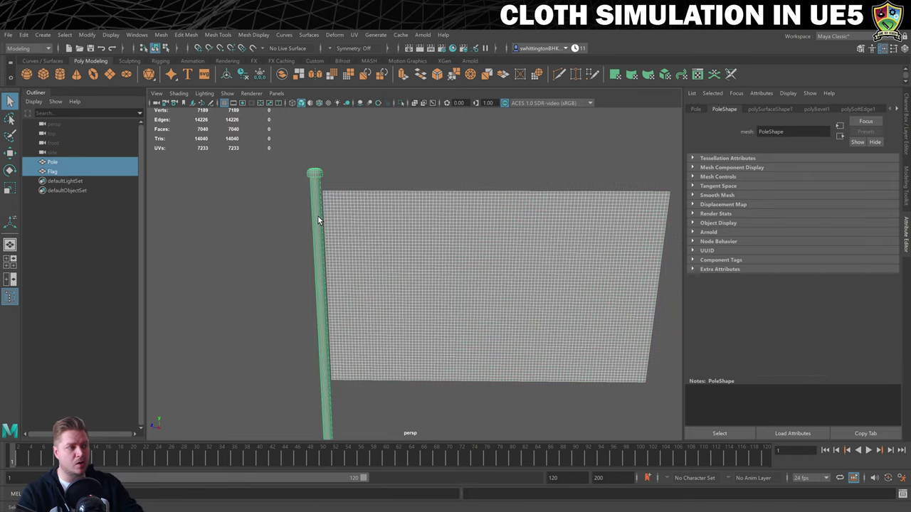
pyautogui.click(24, 34)
pyautogui.click(68, 244)
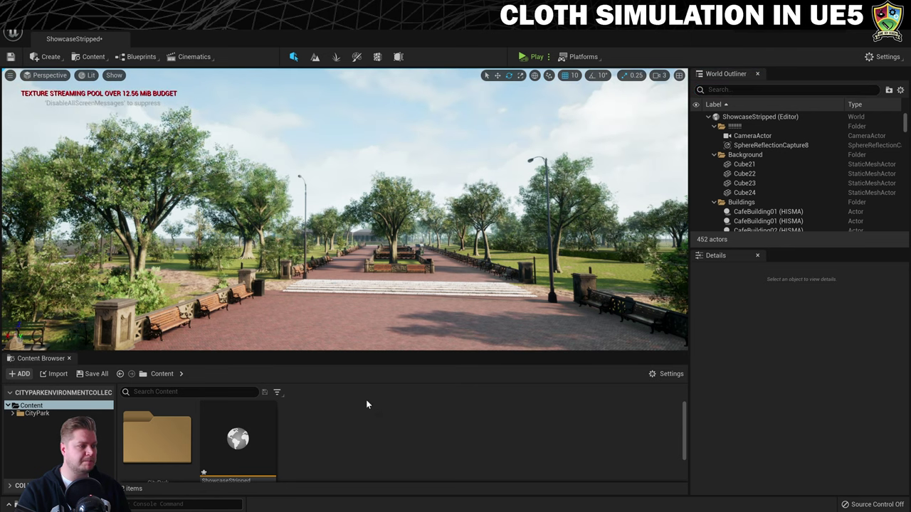
# Import the Flag file into /Game as a skeletal mesh, then close the Message Log
pyautogui.rightClick(327, 422)
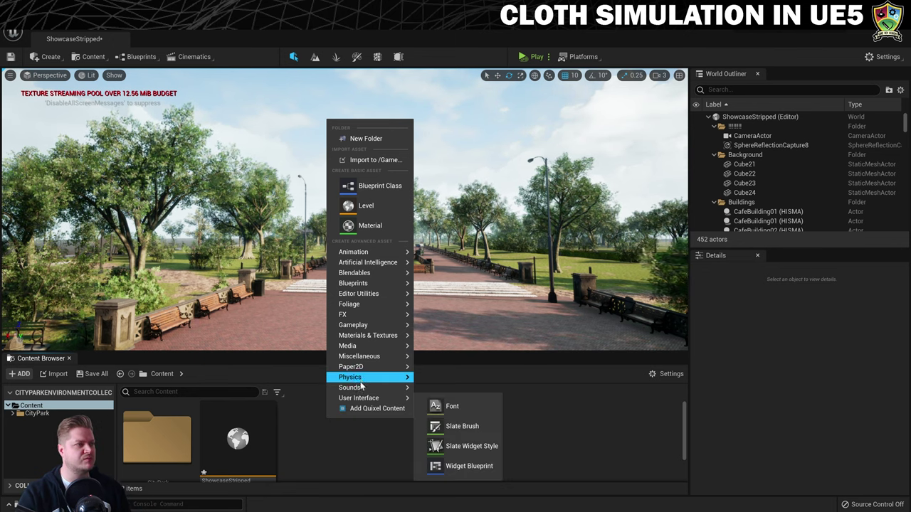
pyautogui.moveTo(358, 367)
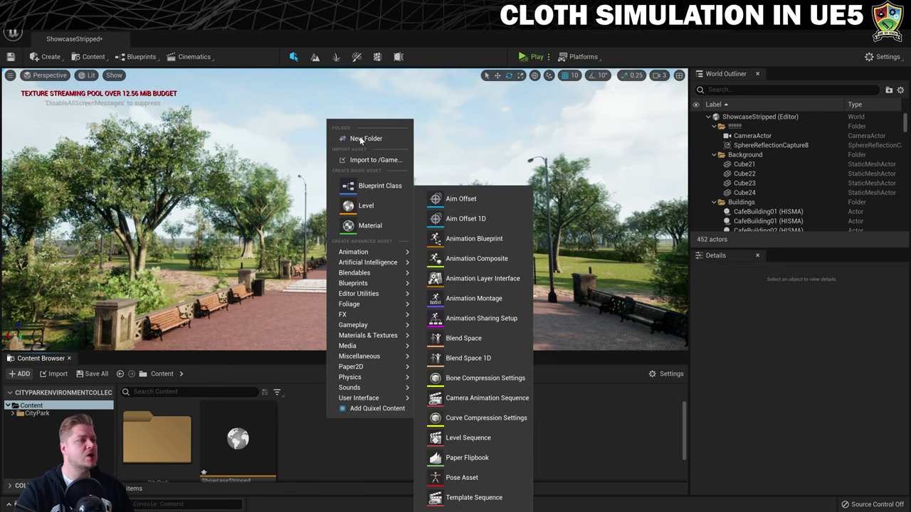
pyautogui.click(375, 160)
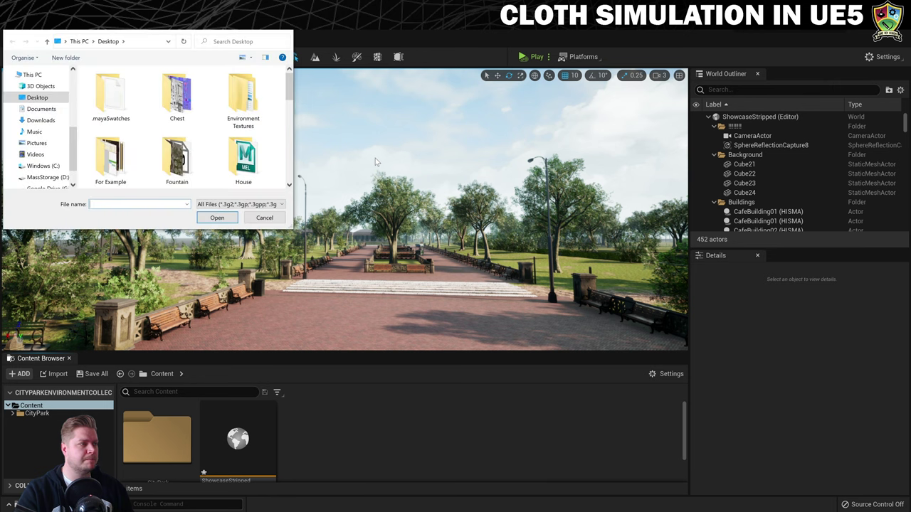
pyautogui.moveTo(291, 83); pyautogui.dragTo(291, 160)
pyautogui.click(172, 121)
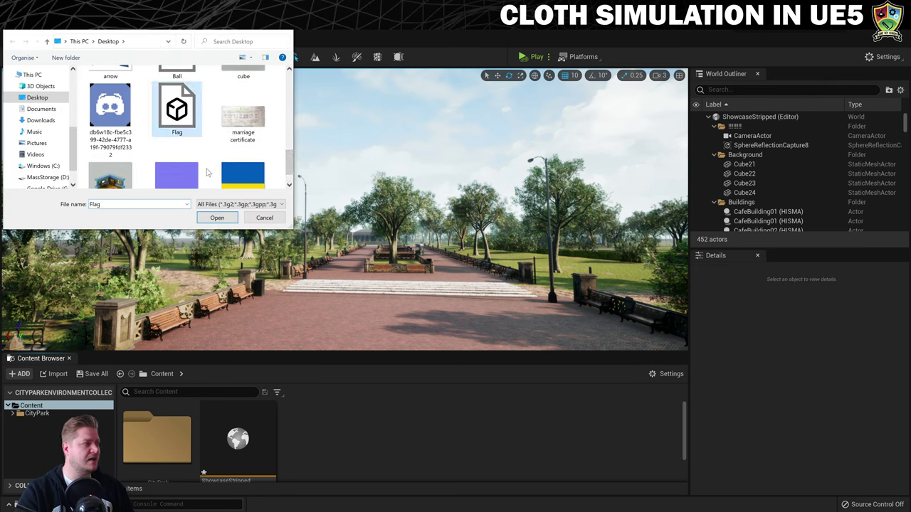
pyautogui.click(222, 220)
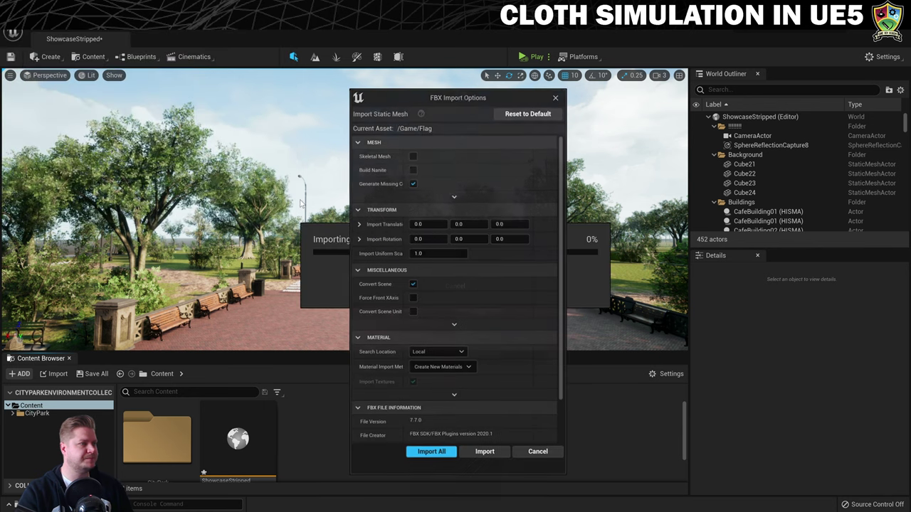
pyautogui.click(413, 157)
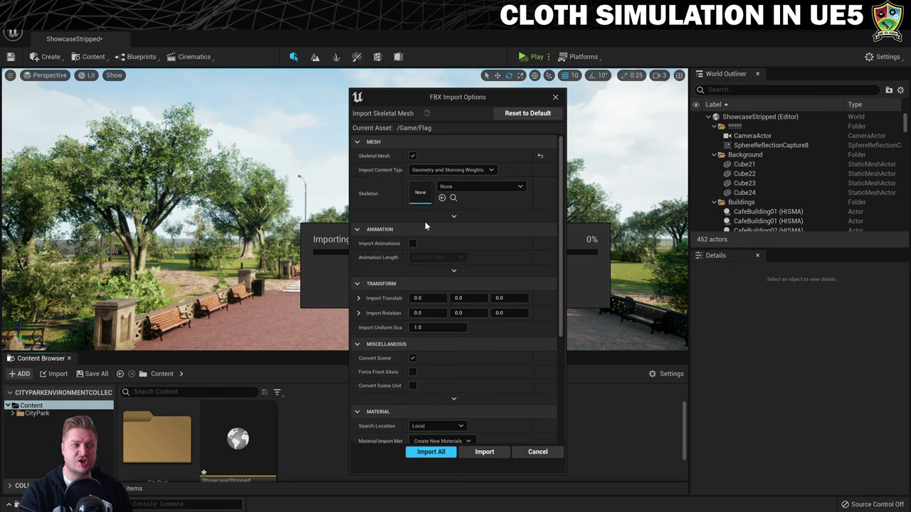
pyautogui.click(484, 453)
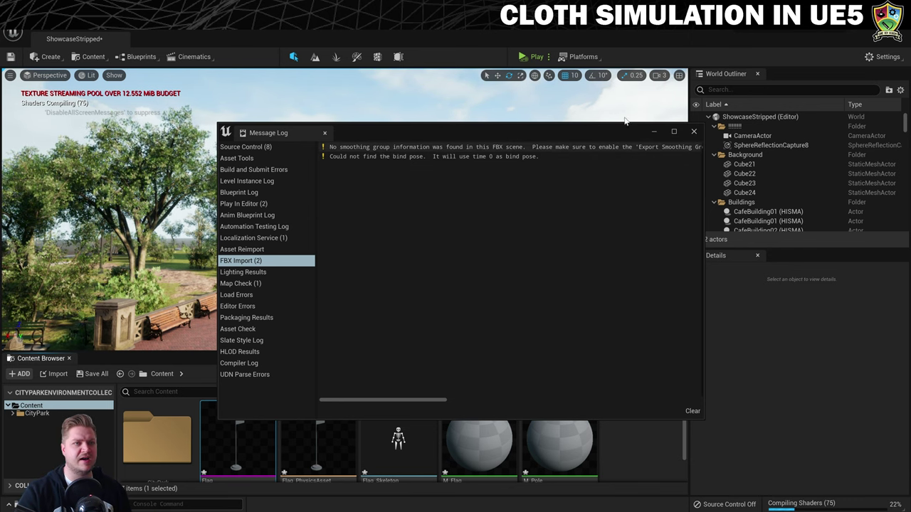
pyautogui.click(694, 133)
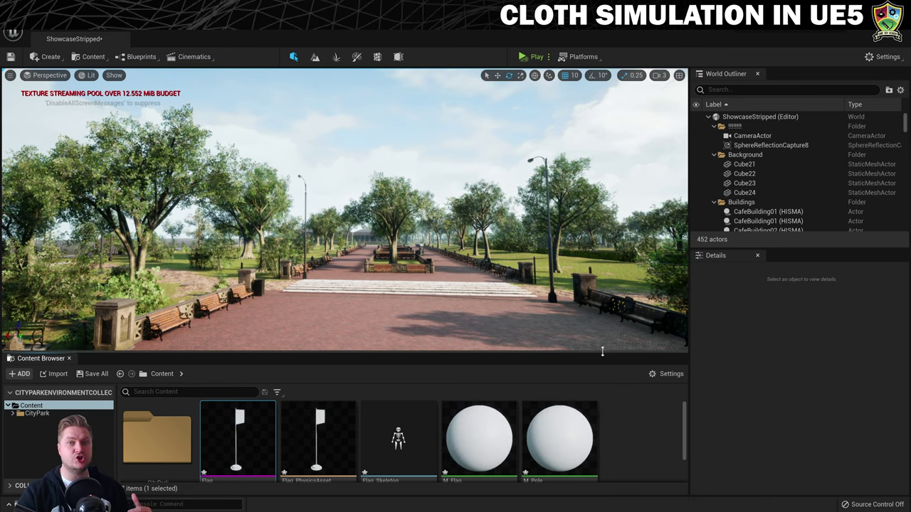
# In M_Pole, set the Param node's default colour to dark blue-grey
pyautogui.doubleClick(550, 447)
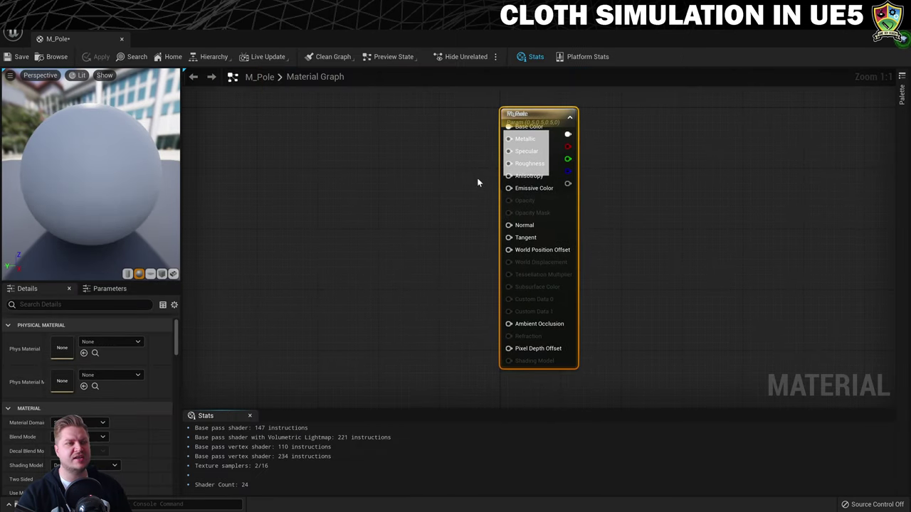
pyautogui.moveTo(541, 122); pyautogui.dragTo(727, 134)
pyautogui.click(539, 155)
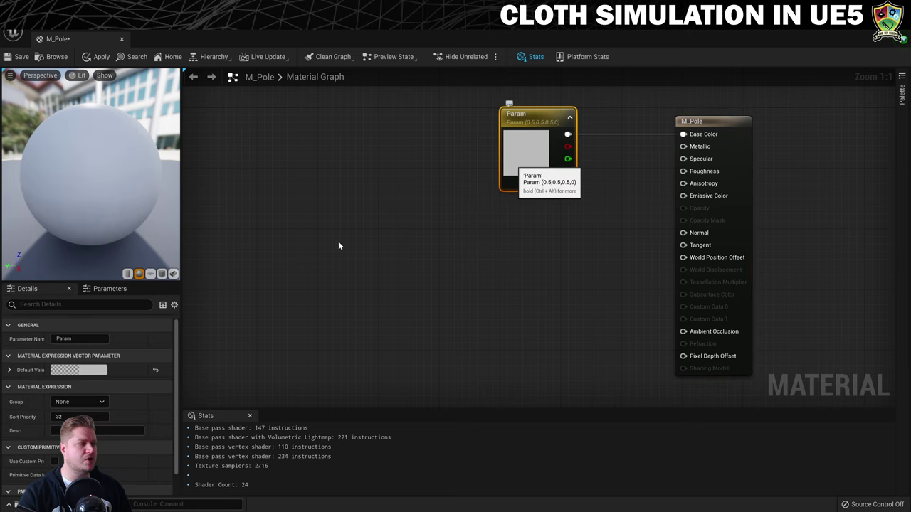
pyautogui.click(104, 372)
pyautogui.moveTo(243, 346); pyautogui.dragTo(240, 384)
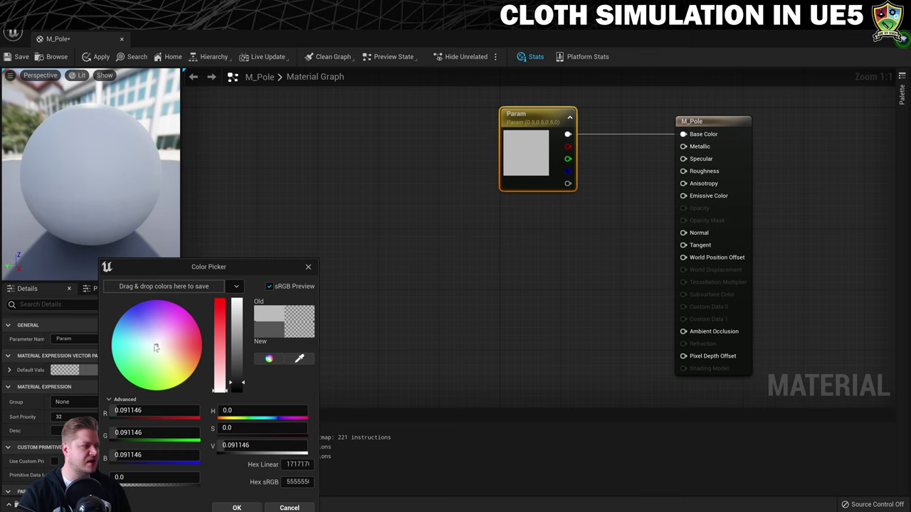
pyautogui.moveTo(155, 347); pyautogui.dragTo(150, 344)
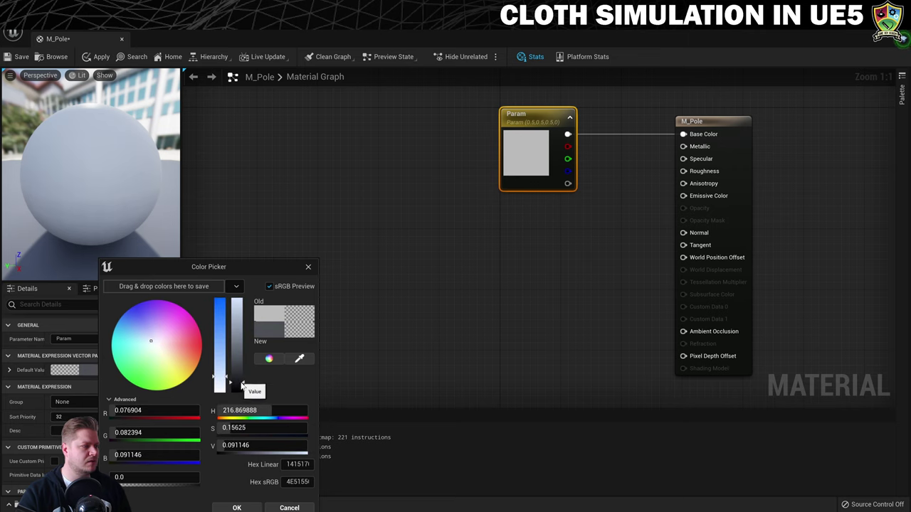
pyautogui.moveTo(241, 384)
pyautogui.mouseDown()
pyautogui.moveTo(258, 382)
pyautogui.moveTo(249, 404)
pyautogui.mouseUp()
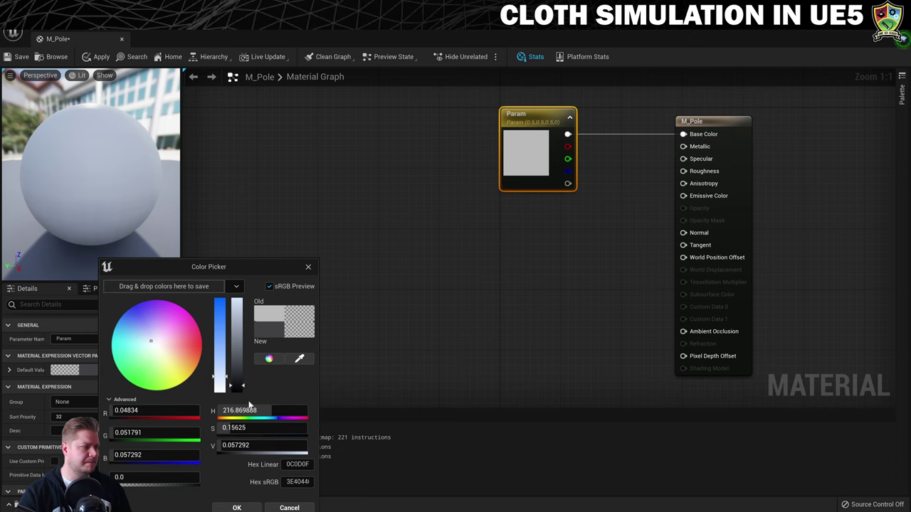
pyautogui.click(237, 508)
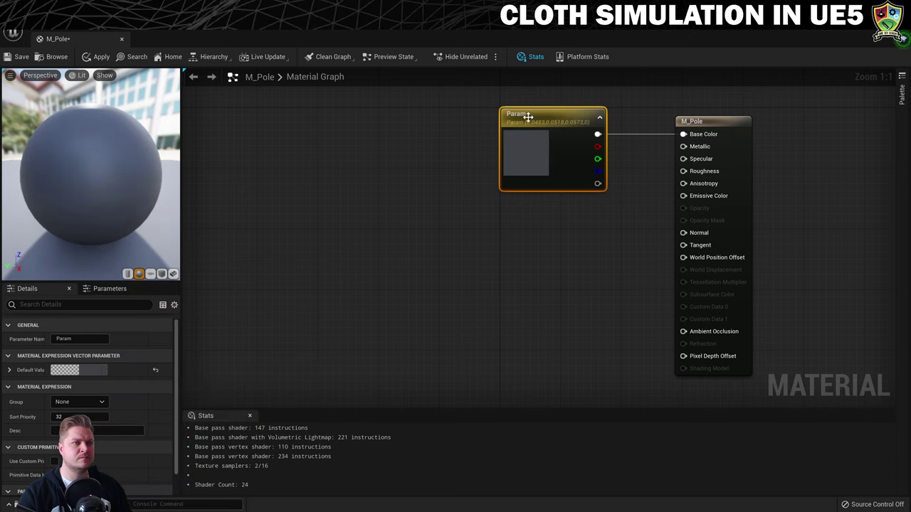
# Add a Constant of 1 and connect it to Metallic
pyautogui.rightClick(491, 230)
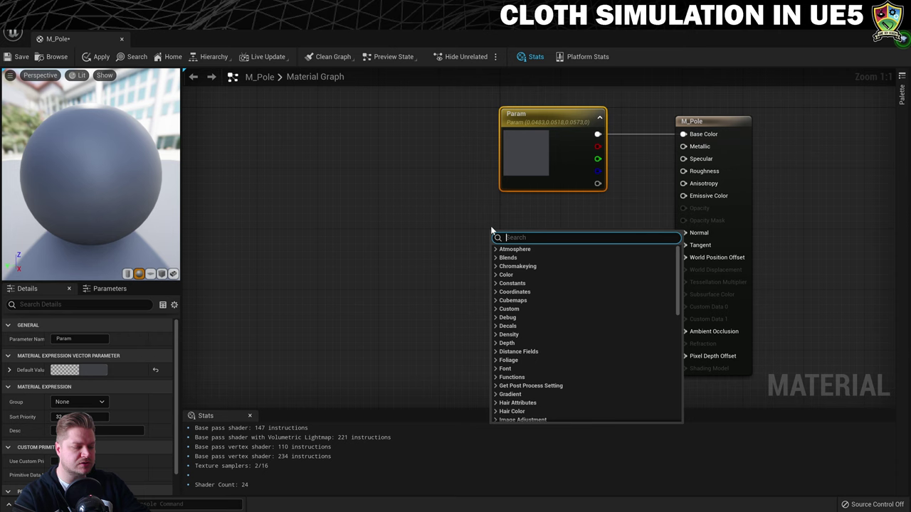
pyautogui.write('const')
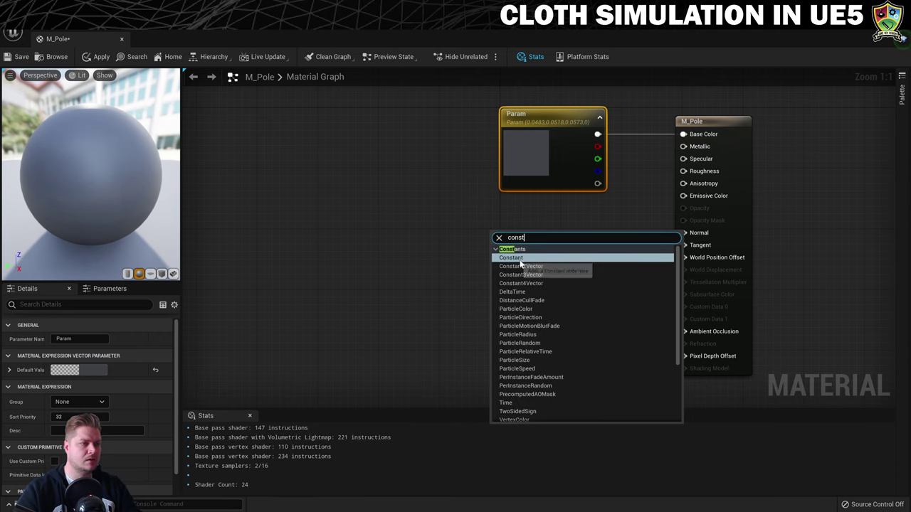
pyautogui.click(527, 258)
pyautogui.click(80, 338)
pyautogui.write('1')
pyautogui.press('Return')
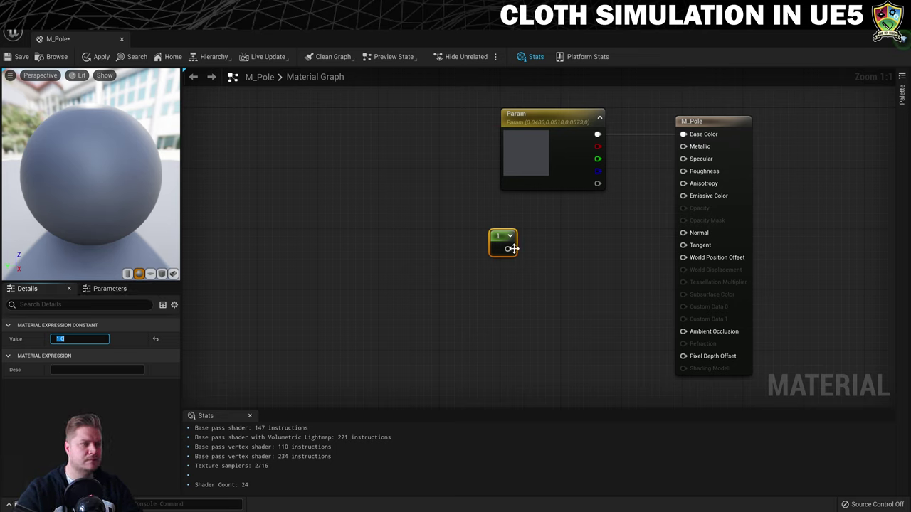
pyautogui.moveTo(510, 249); pyautogui.dragTo(684, 146)
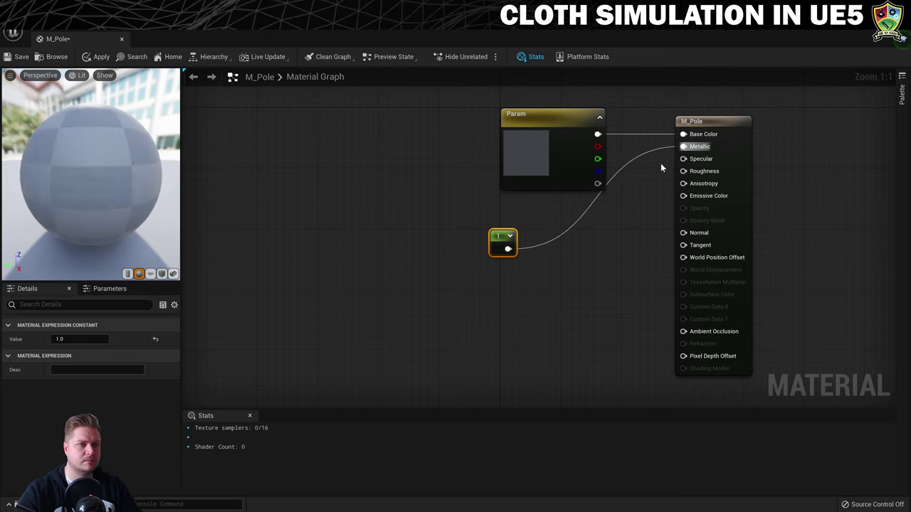
# Connect a second Constant of 0.35 to Roughness and save M_Pole
pyautogui.click(525, 293)
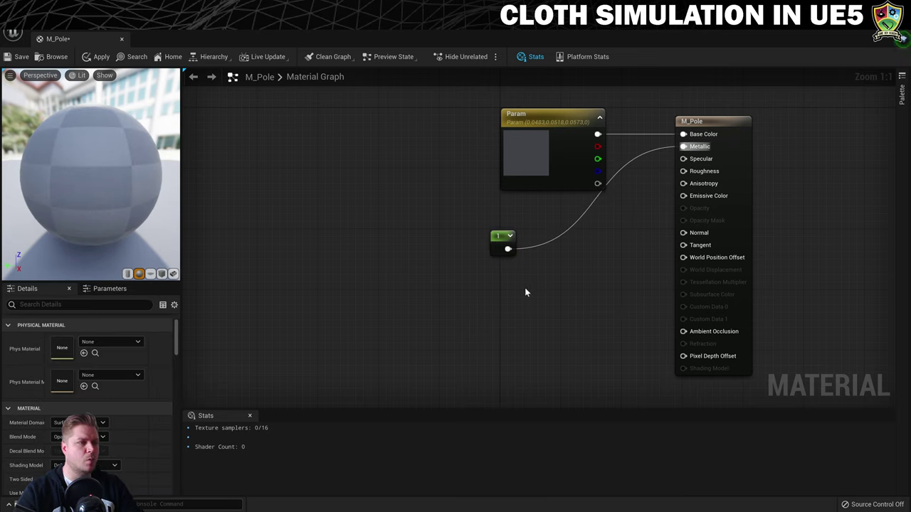
pyautogui.click(525, 291)
pyautogui.moveTo(543, 306); pyautogui.dragTo(683, 171)
pyautogui.click(80, 339)
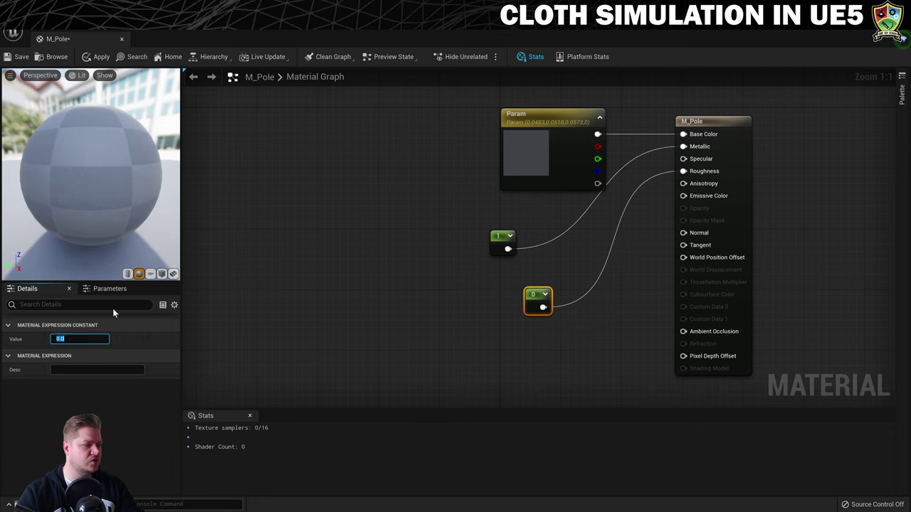
pyautogui.write('0')
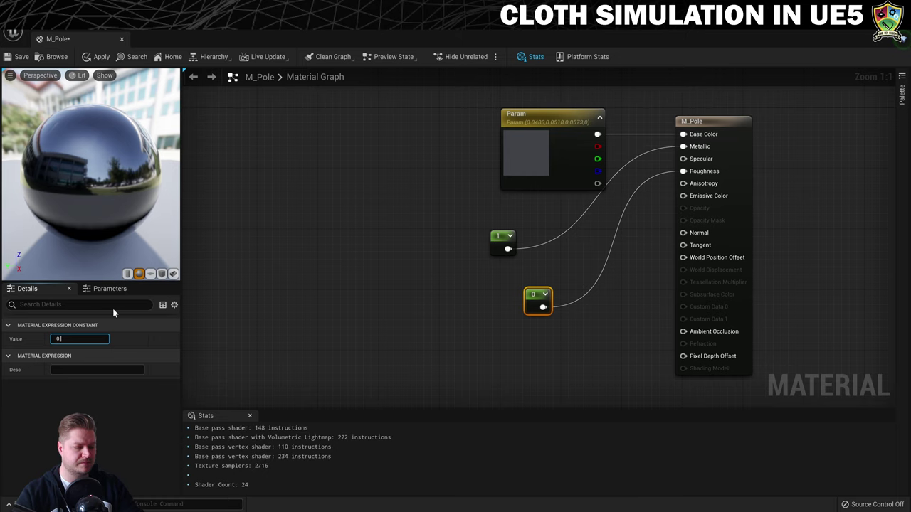
pyautogui.write('.5')
pyautogui.press('Return')
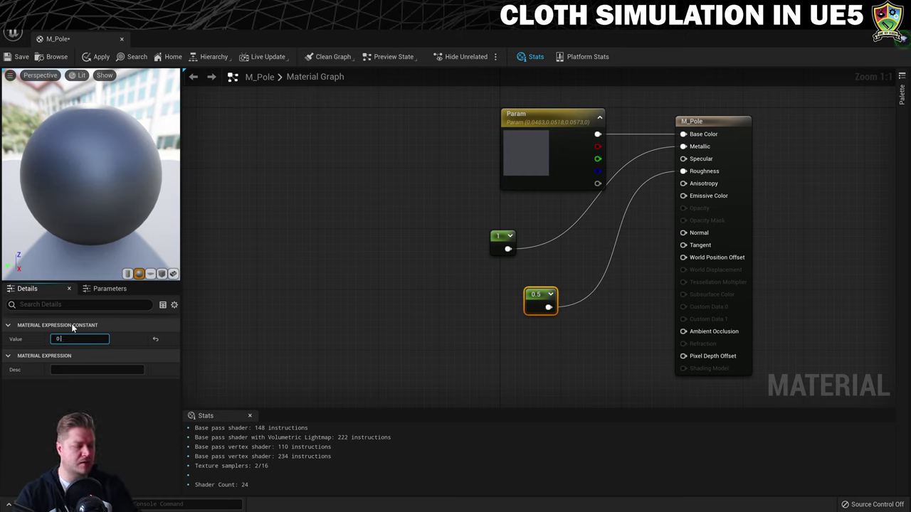
pyautogui.write('0.35')
pyautogui.press('Return')
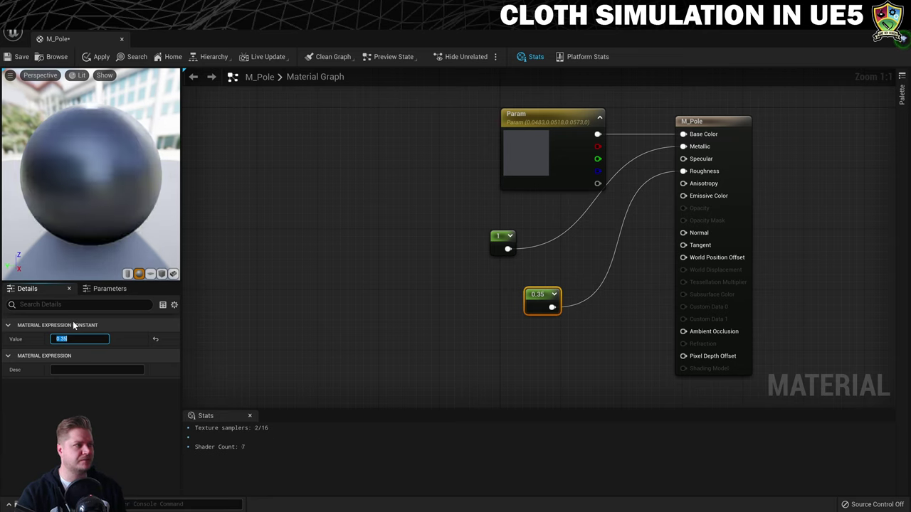
pyautogui.click(20, 58)
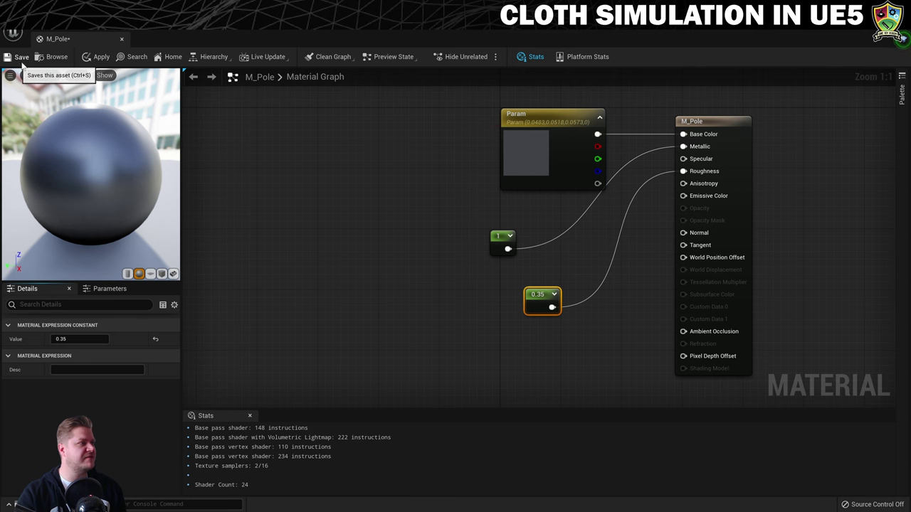
# Close M_Pole and import the T_Flag_N and T_UkraineFlag_D textures into /Game
pyautogui.click(122, 39)
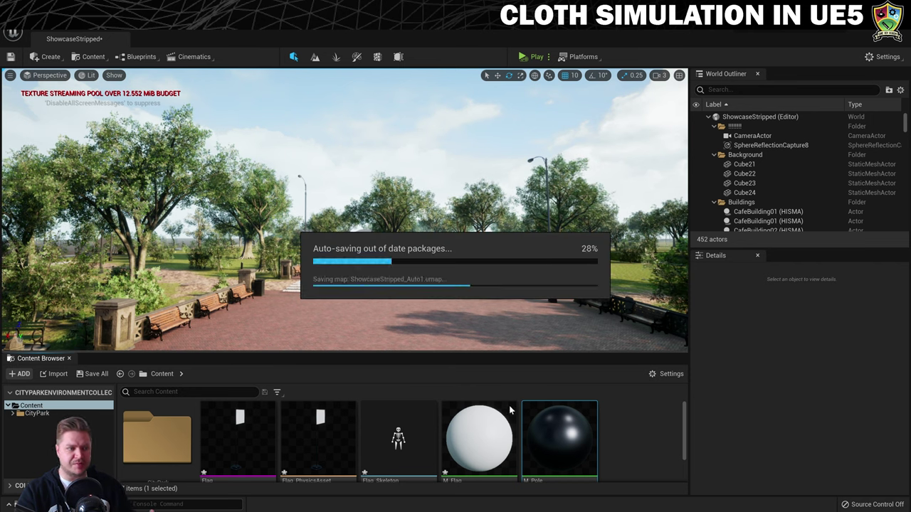
pyautogui.rightClick(645, 433)
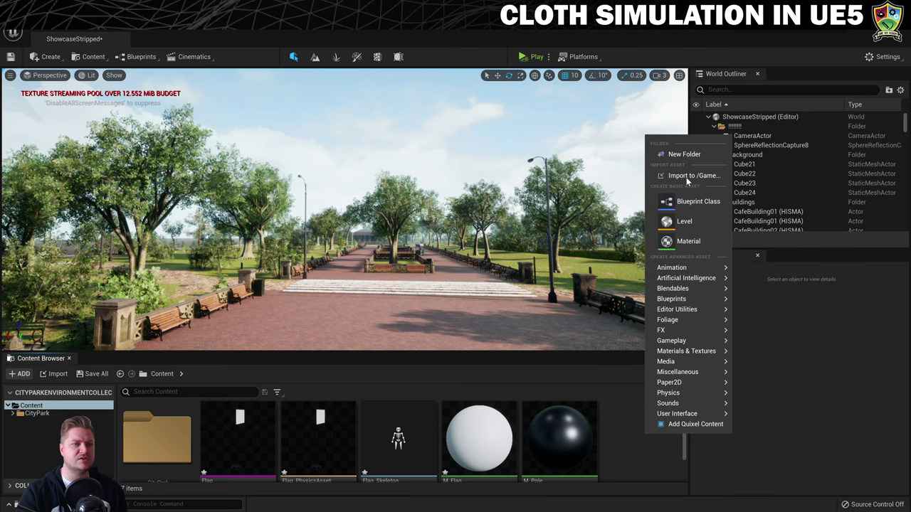
pyautogui.click(688, 176)
pyautogui.scroll(-5, 192, 126)
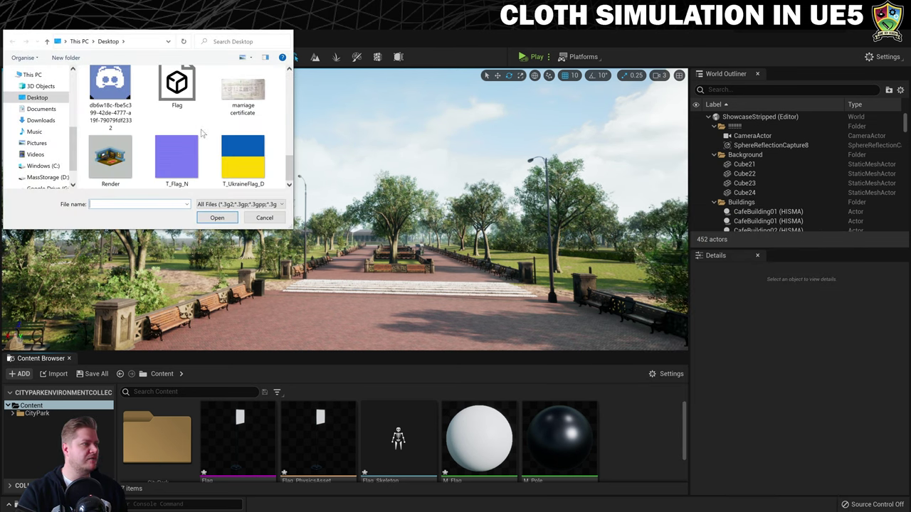
pyautogui.click(218, 218)
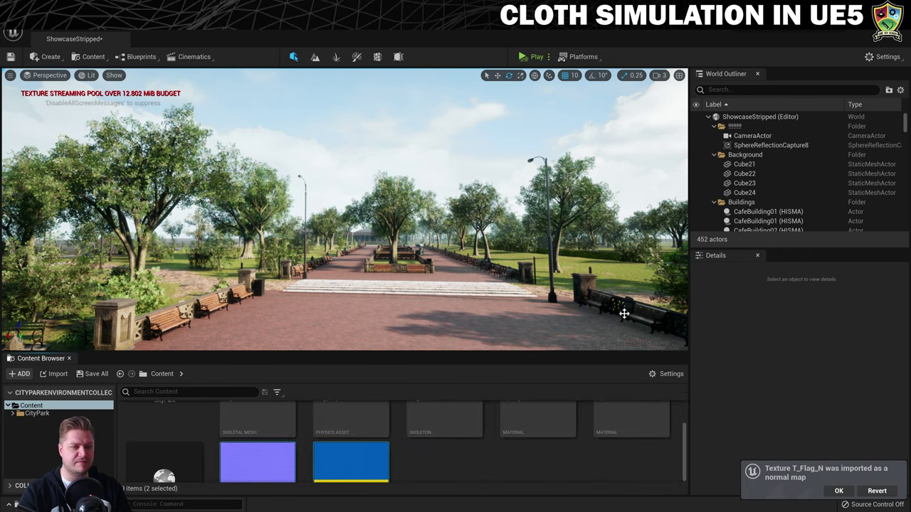
pyautogui.click(838, 491)
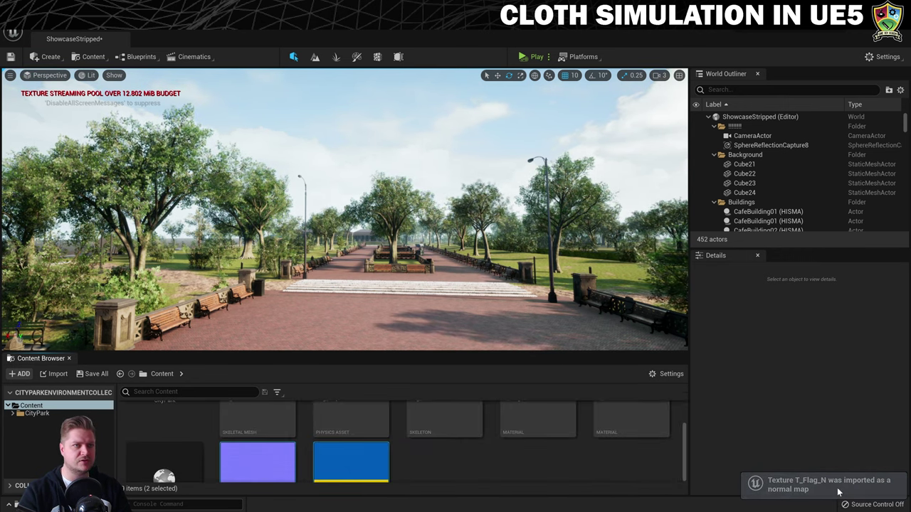
pyautogui.scroll(-2, 508, 451)
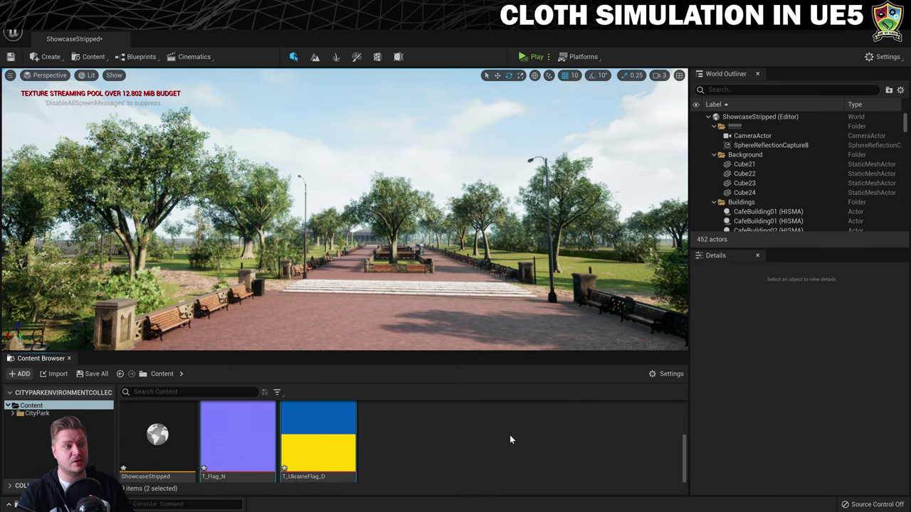
# Save all seven unsaved assets and the level
pyautogui.moveTo(265, 445)
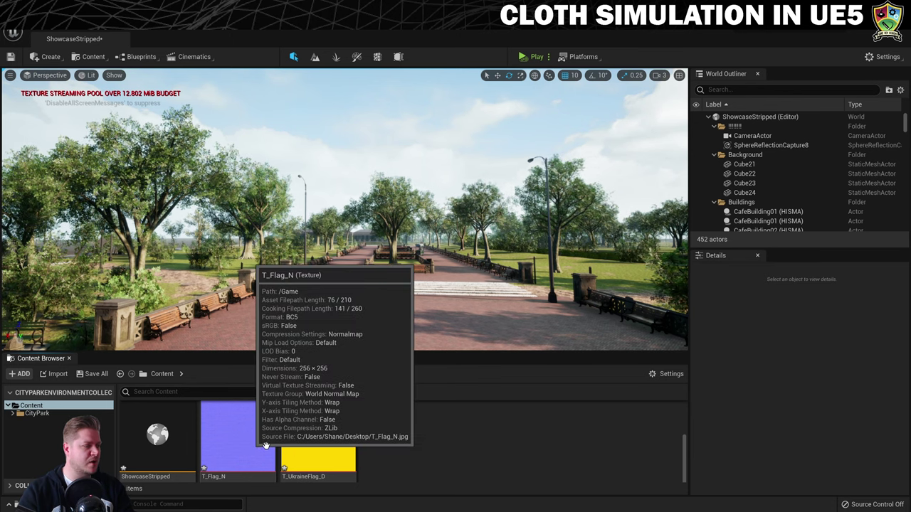
pyautogui.click(92, 373)
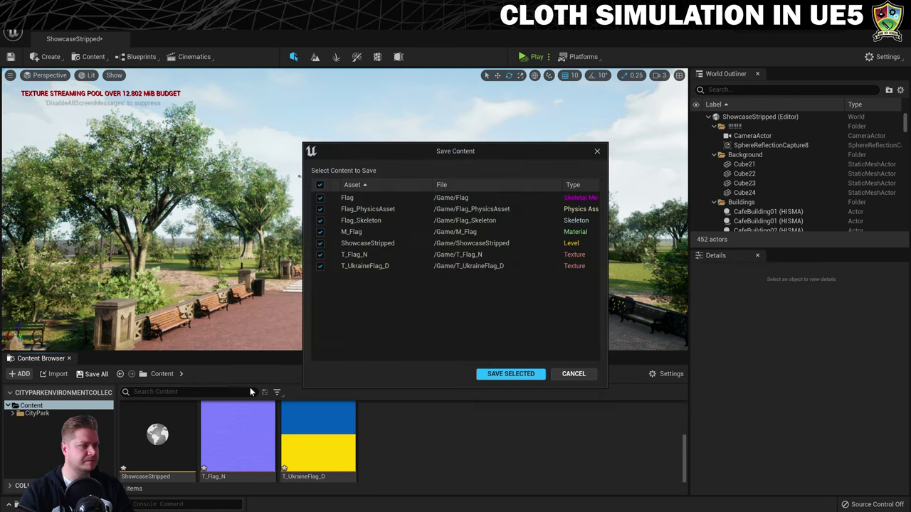
pyautogui.click(498, 373)
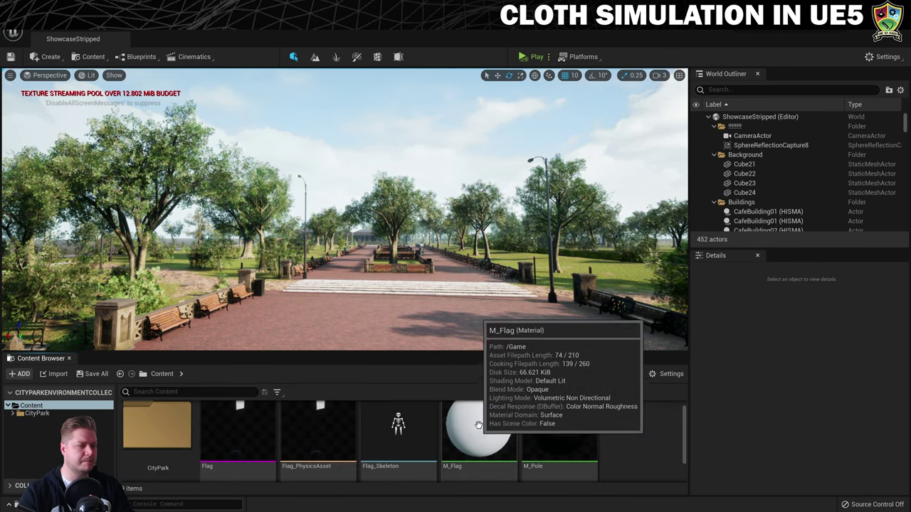
# Open M_Flag and delete the leftover Param node
pyautogui.doubleClick(478, 424)
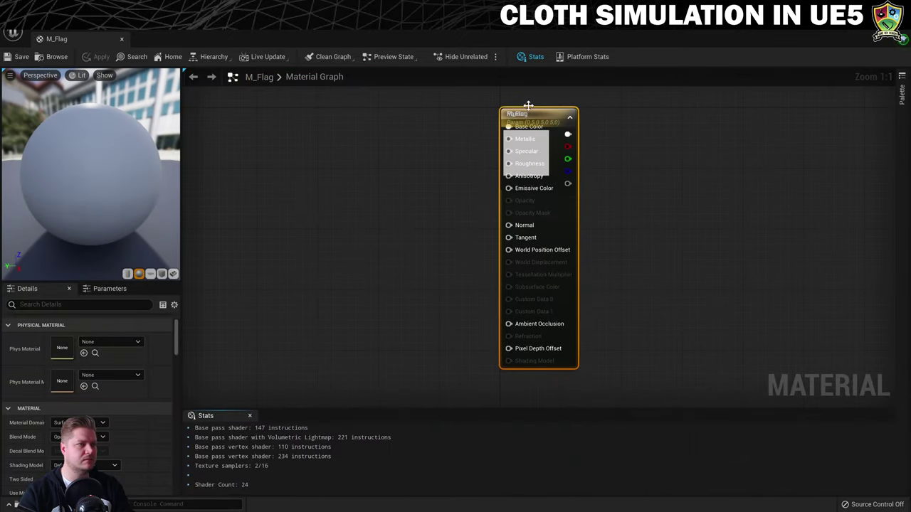
pyautogui.moveTo(527, 106); pyautogui.dragTo(686, 131)
pyautogui.click(525, 112)
pyautogui.press('Delete')
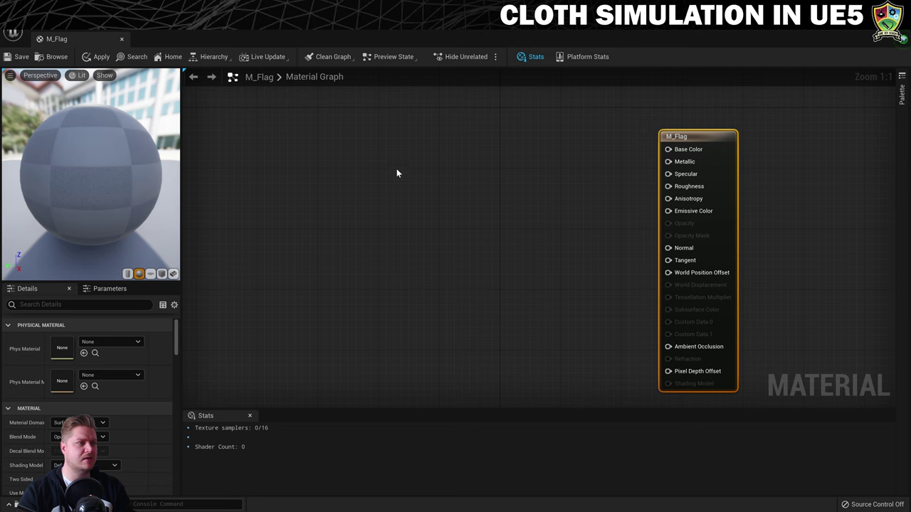
# Add two Texture Samples and feed T_UkraineFlag_D into Base Color
pyautogui.click(436, 140)
pyautogui.click(436, 251)
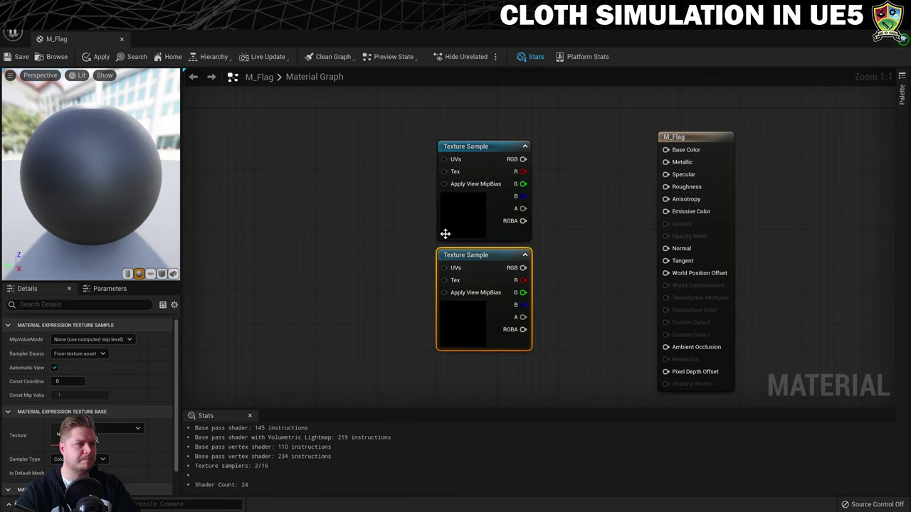
pyautogui.click(439, 223)
pyautogui.click(100, 434)
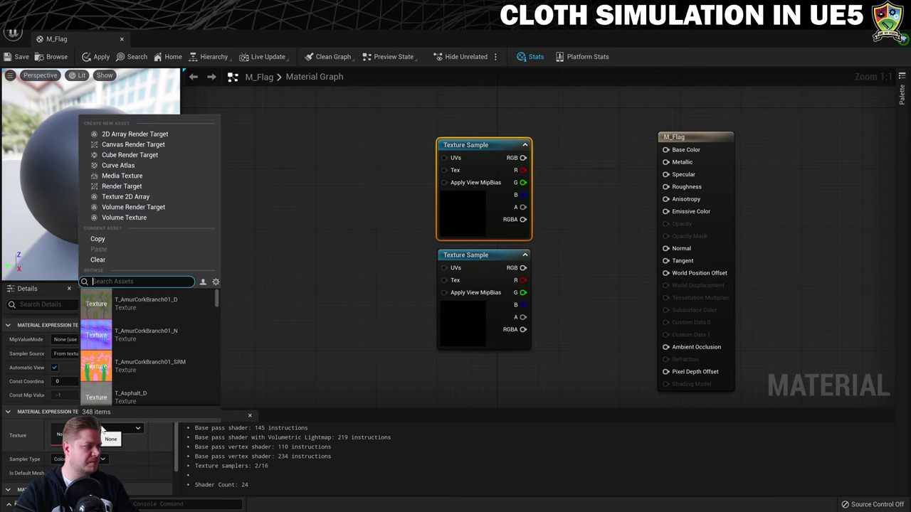
pyautogui.write('ukr')
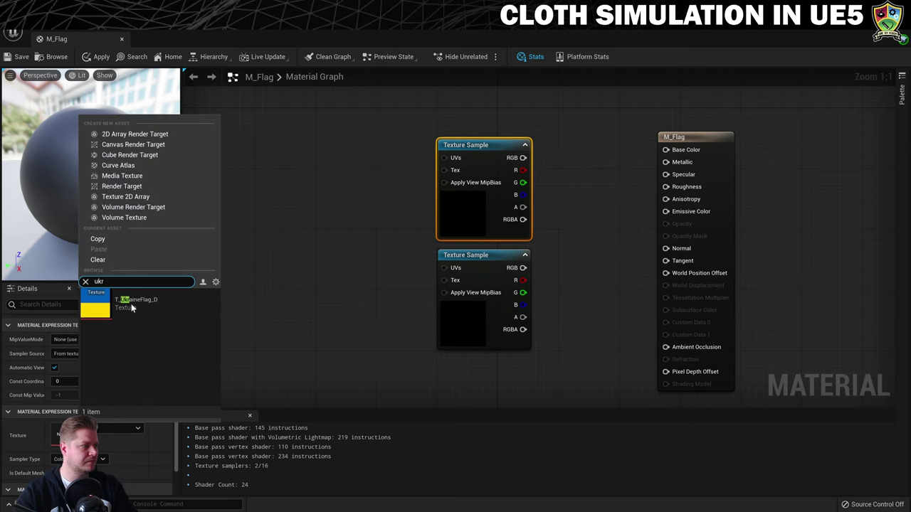
pyautogui.click(135, 305)
pyautogui.moveTo(523, 158); pyautogui.dragTo(666, 150)
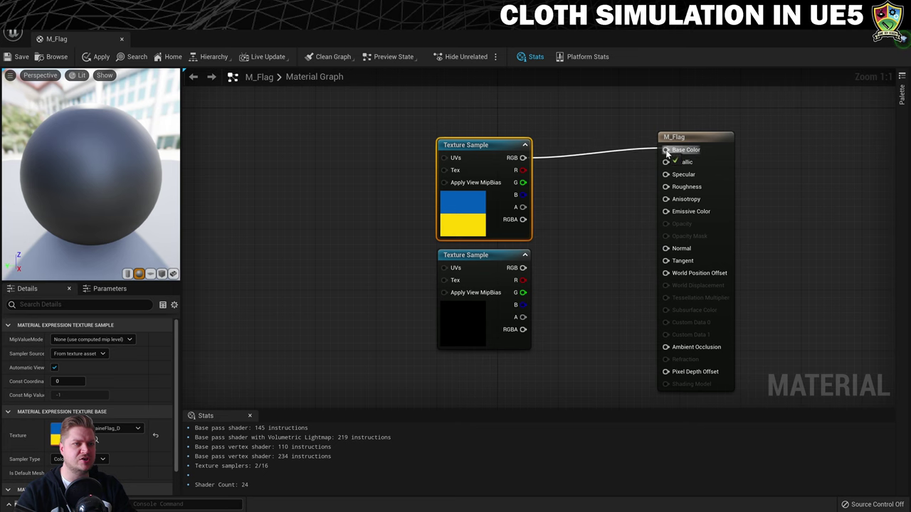
# Assign T_Flag_N to the second Texture Sample and wire it into Normal
pyautogui.click(477, 256)
pyautogui.click(99, 429)
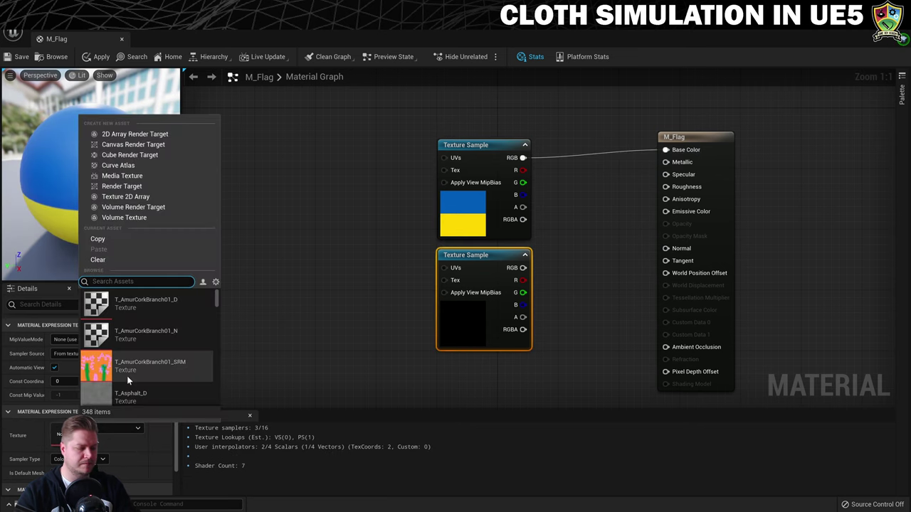
pyautogui.write('fla')
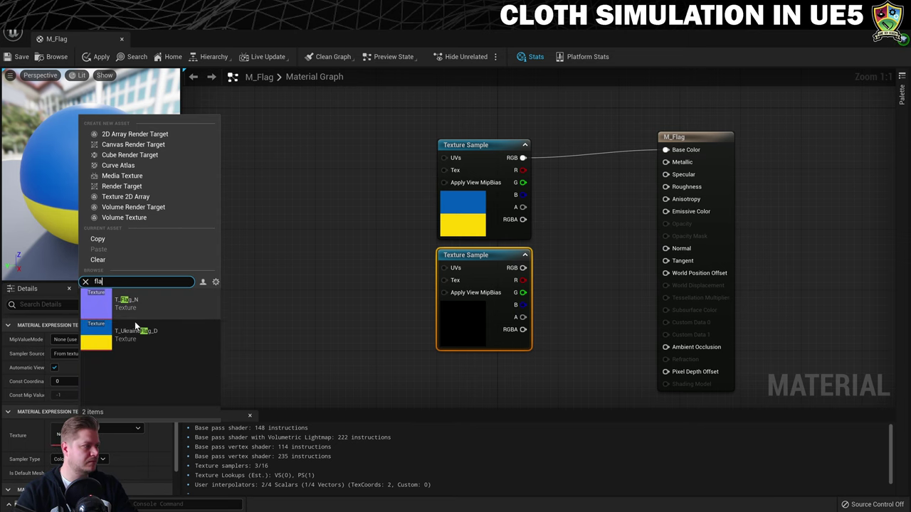
pyautogui.click(128, 301)
pyautogui.moveTo(520, 269); pyautogui.dragTo(570, 277)
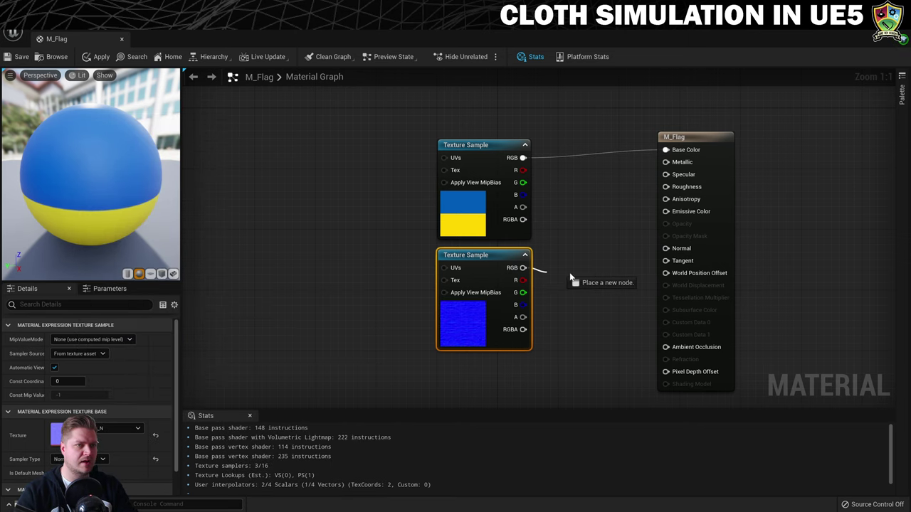
pyautogui.moveTo(642, 227); pyautogui.dragTo(665, 249)
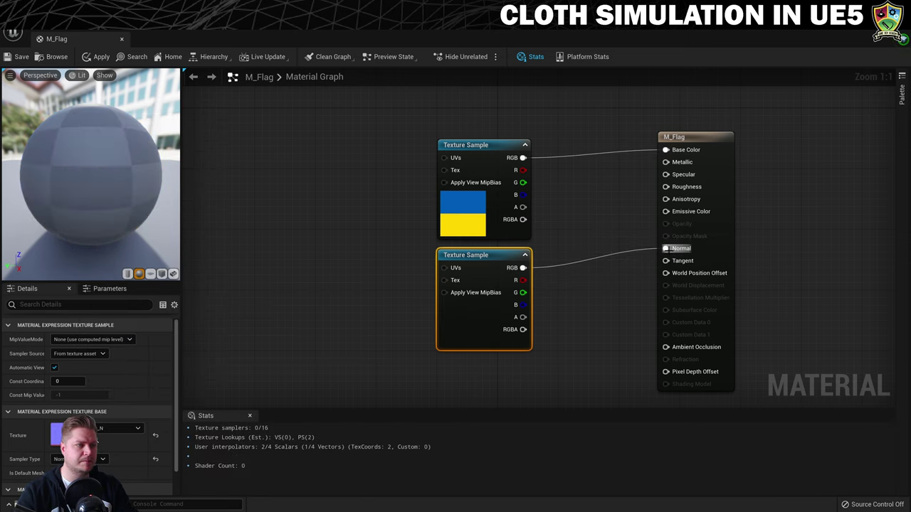
pyautogui.click(430, 276)
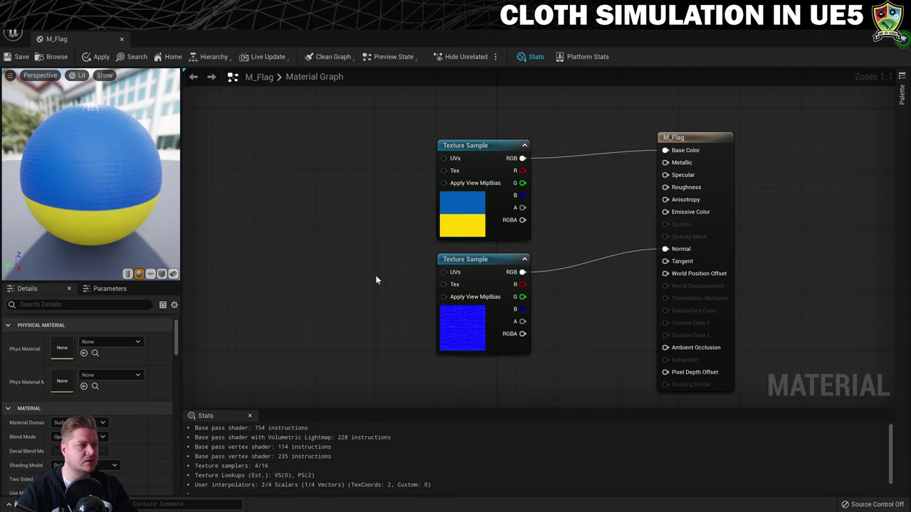
# Feed a TextureCoordinate node tiled 3 by 3 into the normal texture's UVs
pyautogui.rightClick(350, 258)
pyautogui.write('te')
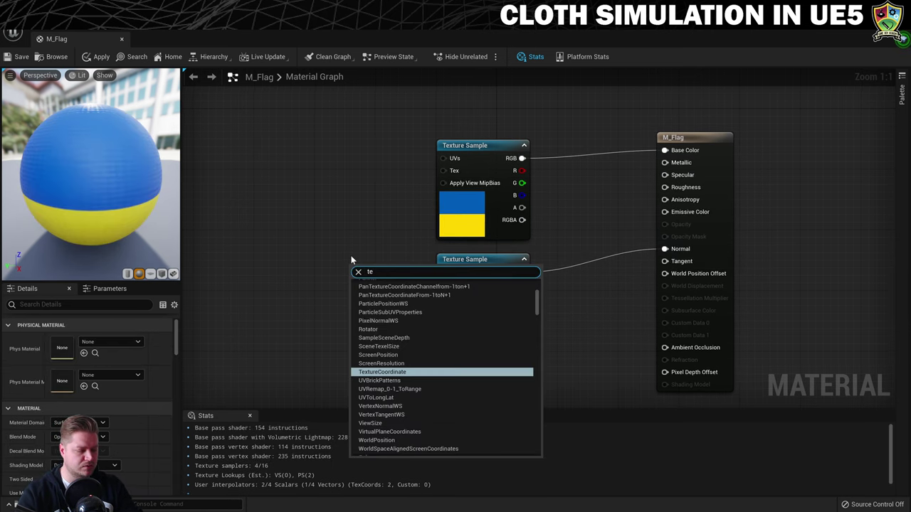
pyautogui.write('xturecoo')
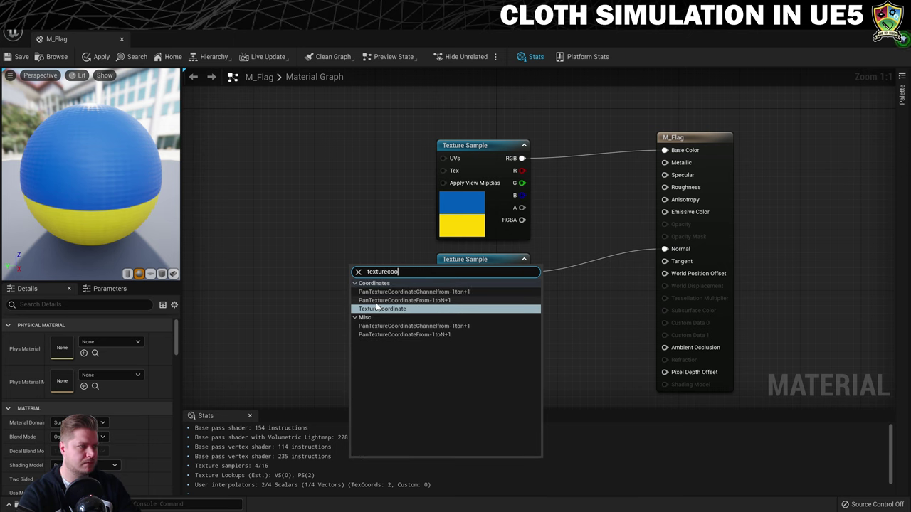
pyautogui.click(394, 309)
pyautogui.moveTo(398, 283); pyautogui.dragTo(445, 272)
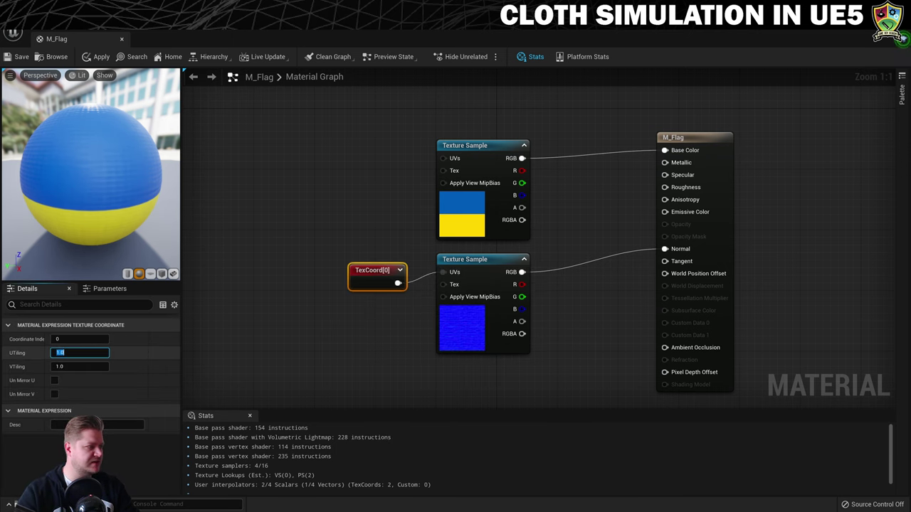
pyautogui.write('3')
pyautogui.click(75, 367)
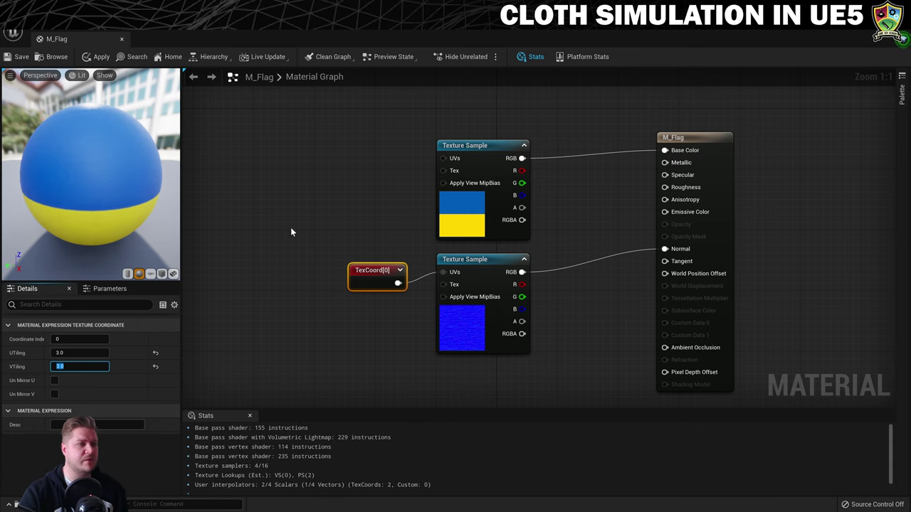
# Connect a 0.4 Constant to Roughness and save M_Flag
pyautogui.rightClick(550, 200)
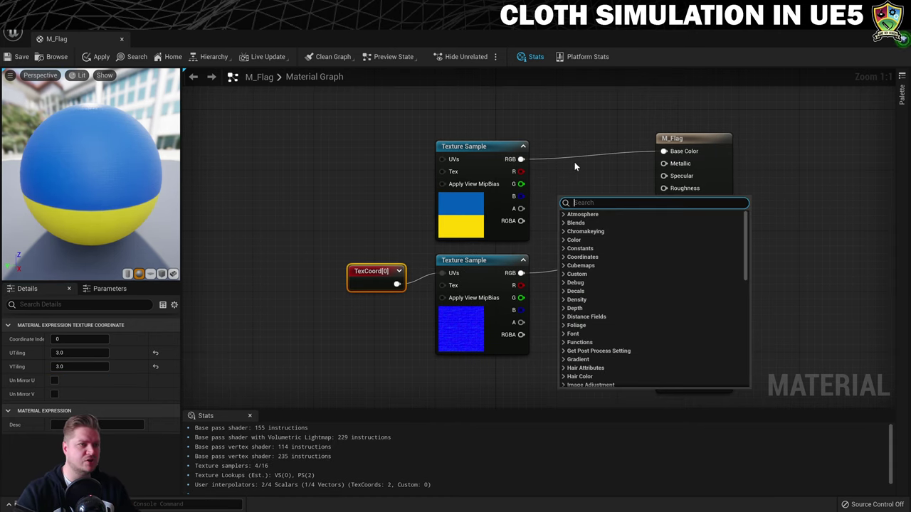
pyautogui.click(558, 199)
pyautogui.click(562, 207)
pyautogui.moveTo(581, 227); pyautogui.dragTo(621, 220)
pyautogui.moveTo(668, 191); pyautogui.dragTo(667, 189)
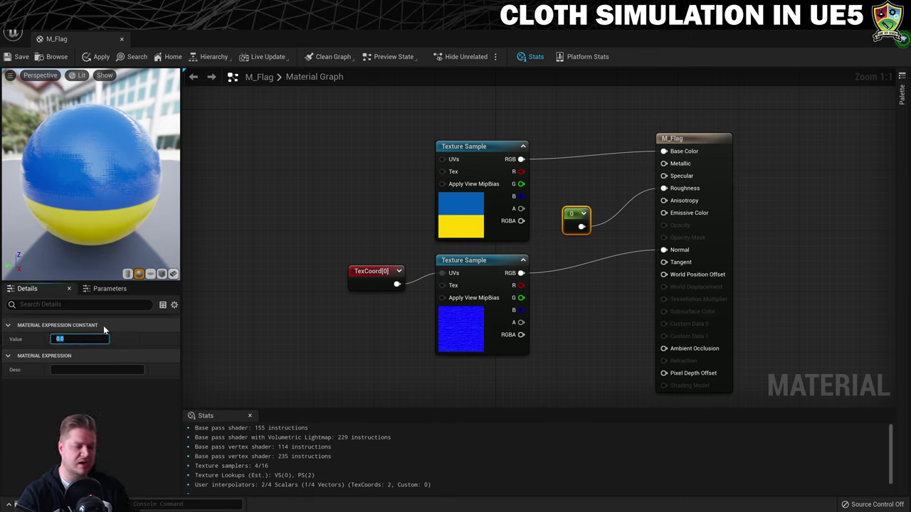
pyautogui.write('0.4')
pyautogui.press('Return')
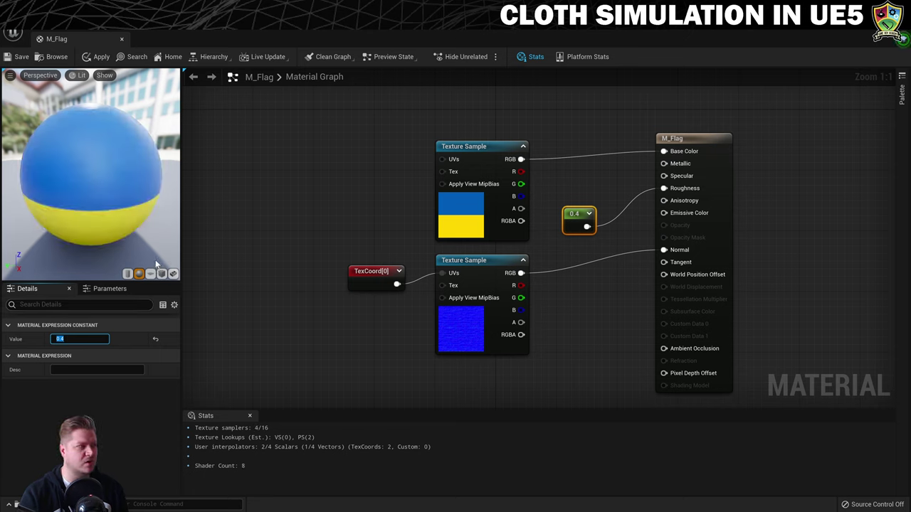
pyautogui.moveTo(94, 189)
pyautogui.mouseDown()
pyautogui.moveTo(121, 182)
pyautogui.moveTo(106, 174)
pyautogui.moveTo(108, 198)
pyautogui.mouseUp()
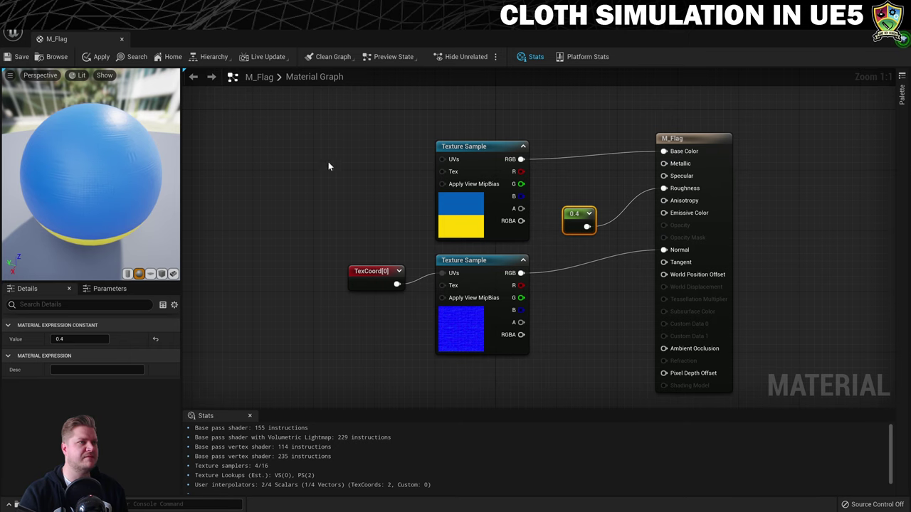
pyautogui.click(16, 57)
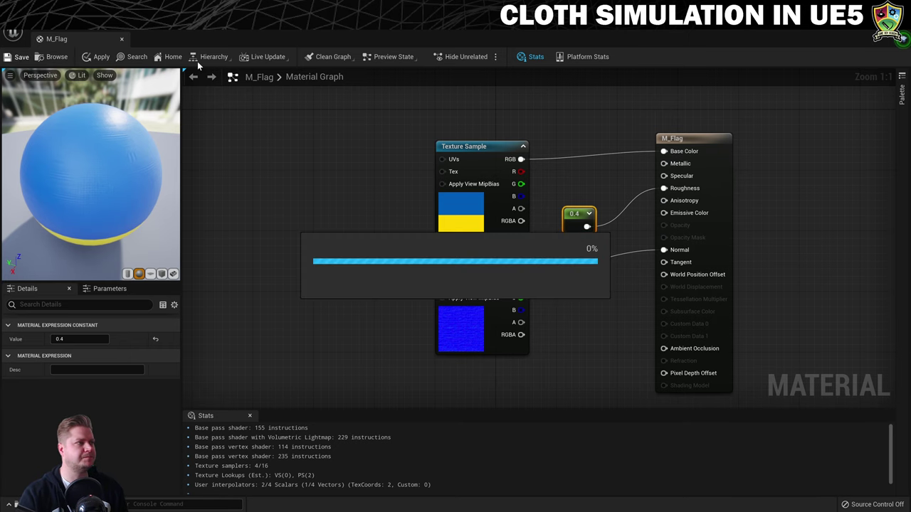
# Place the Flag skeletal mesh in the park level, rotated about 86° around Z
pyautogui.click(121, 40)
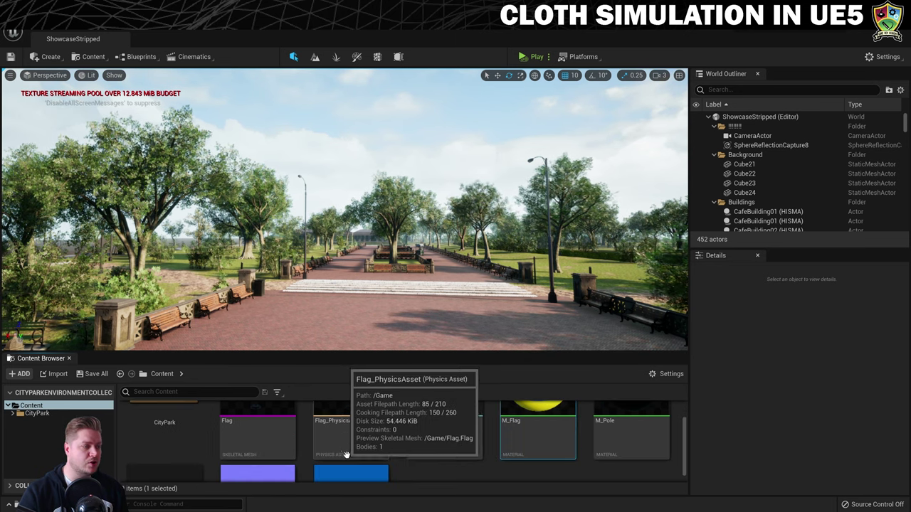
pyautogui.moveTo(238, 435); pyautogui.dragTo(370, 349)
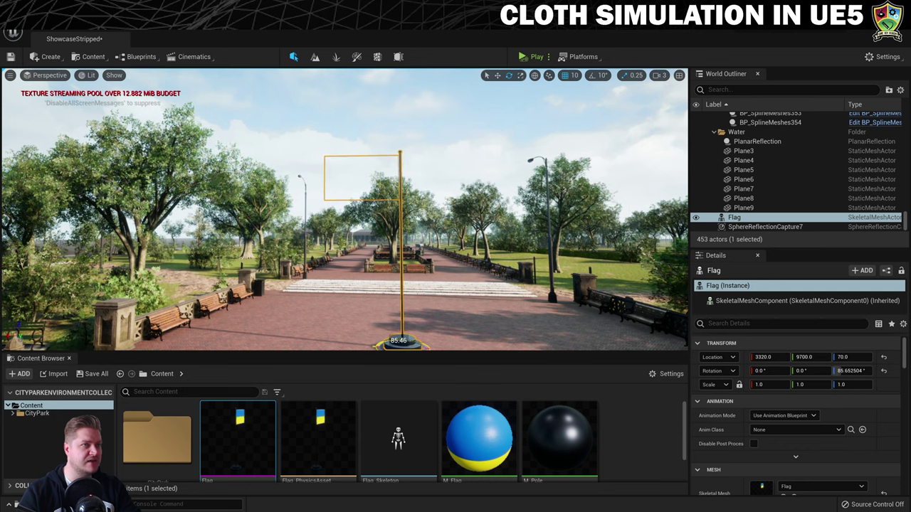
pyautogui.moveTo(398, 346); pyautogui.dragTo(403, 346)
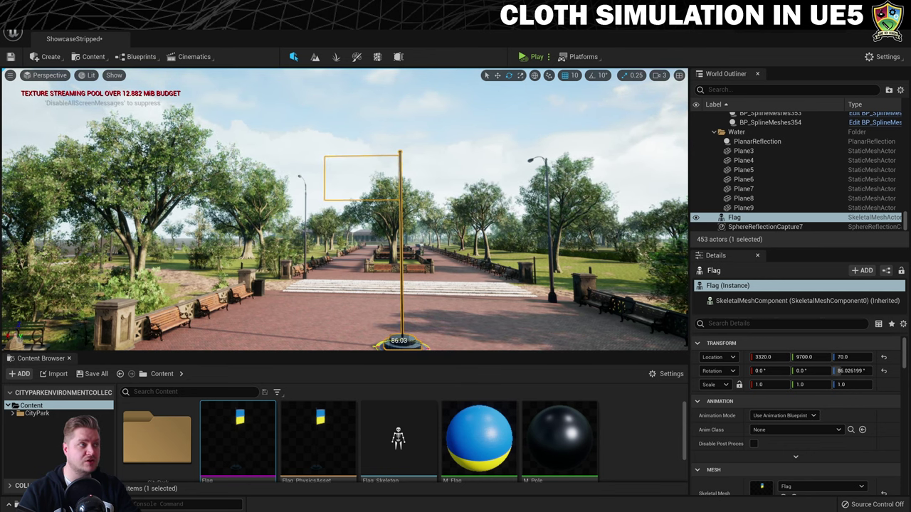
# Make M_Flag Two Sided, save it, and close the material editor
pyautogui.doubleClick(486, 445)
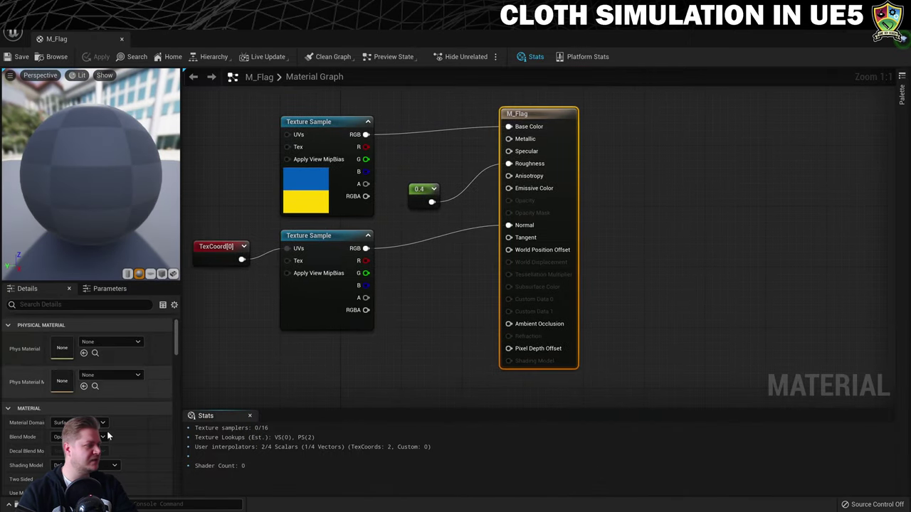
pyautogui.click(54, 449)
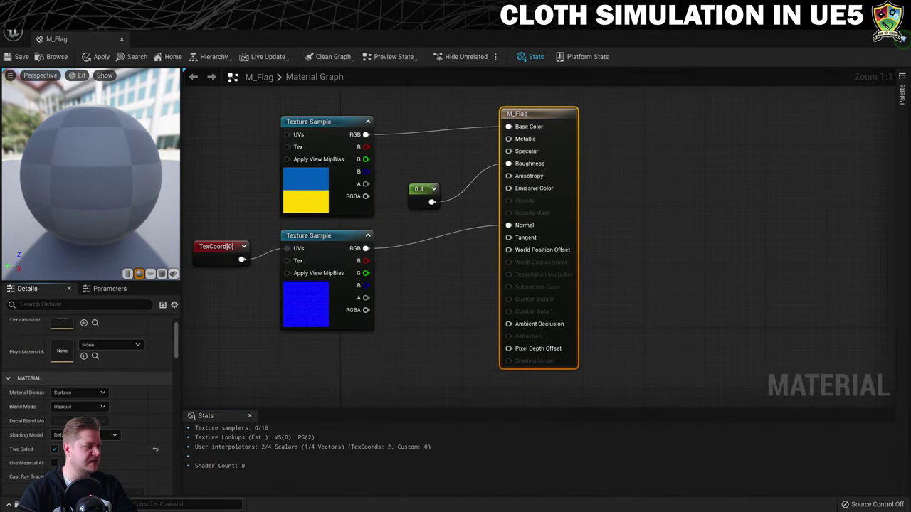
pyautogui.click(17, 57)
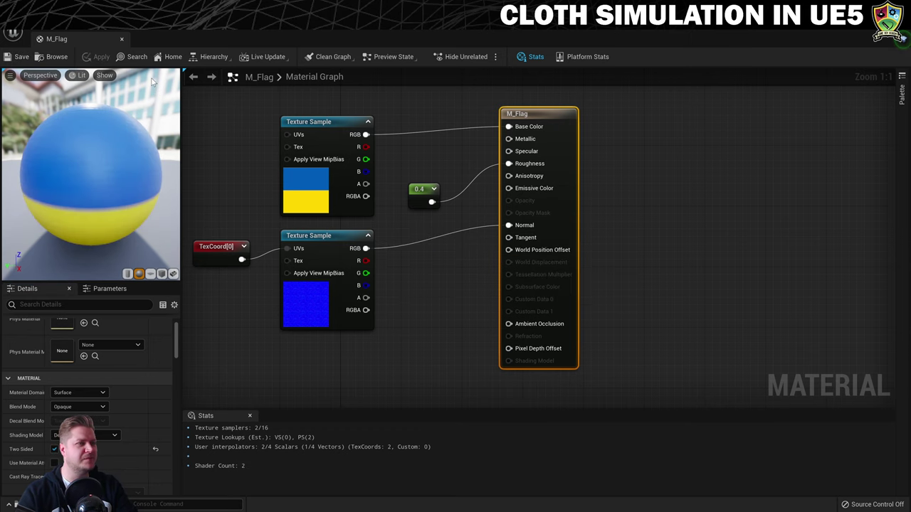
pyautogui.click(121, 39)
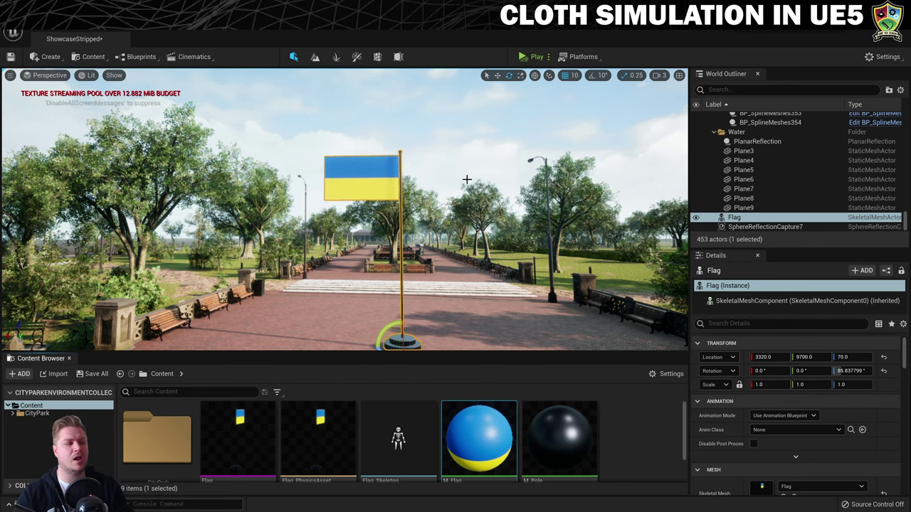
# Open the Flag skeletal mesh editor and show the Clothing panel from the Window menu
pyautogui.moveTo(254, 434)
pyautogui.scroll(-1, 254, 434)
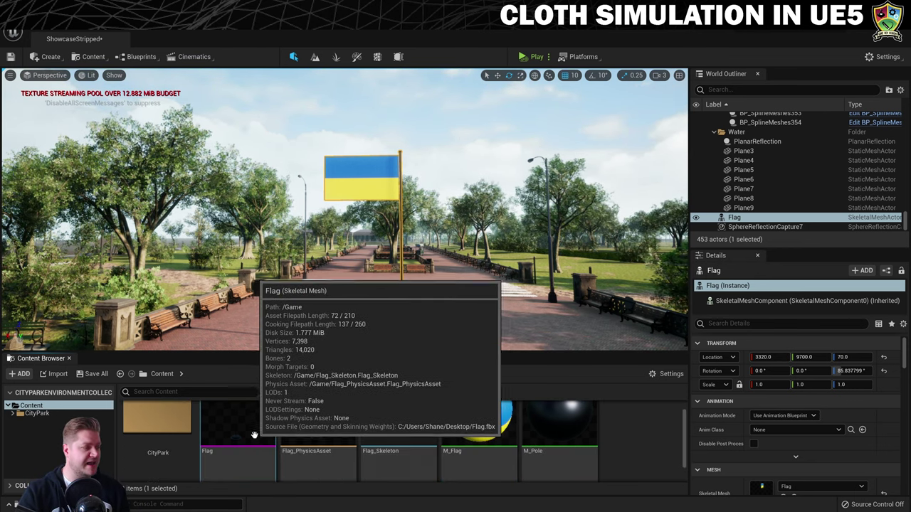
pyautogui.doubleClick(240, 423)
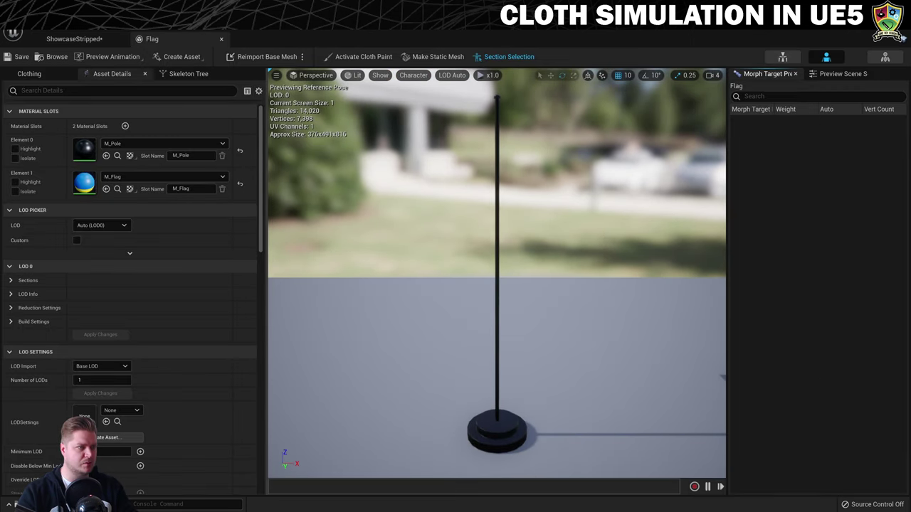
pyautogui.moveTo(498, 284); pyautogui.dragTo(509, 239)
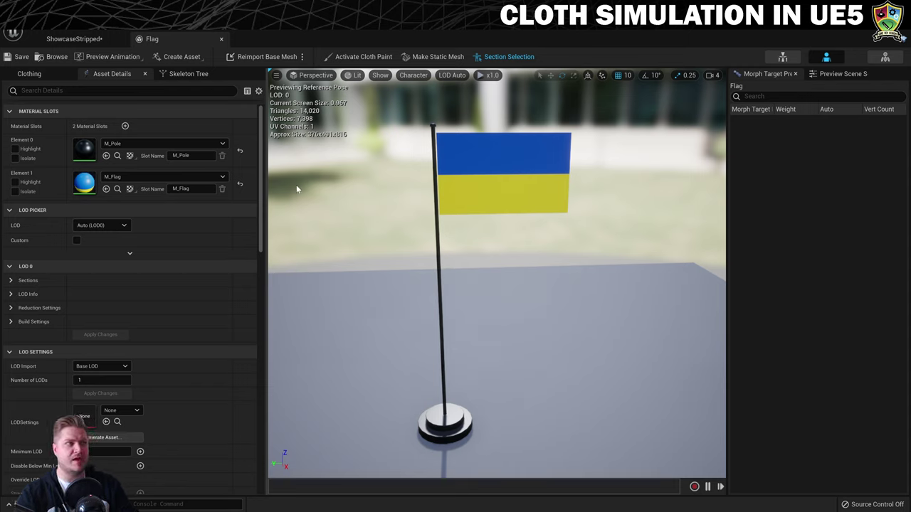
pyautogui.click(23, 74)
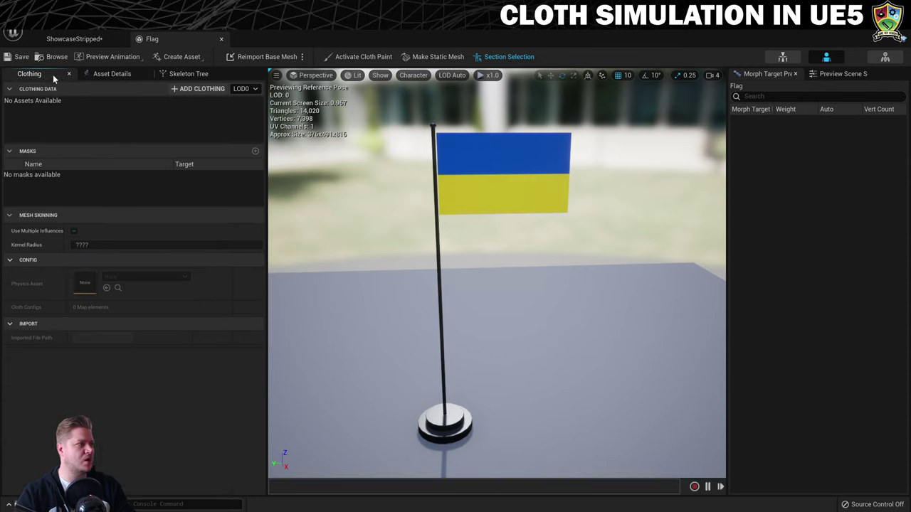
pyautogui.click(69, 74)
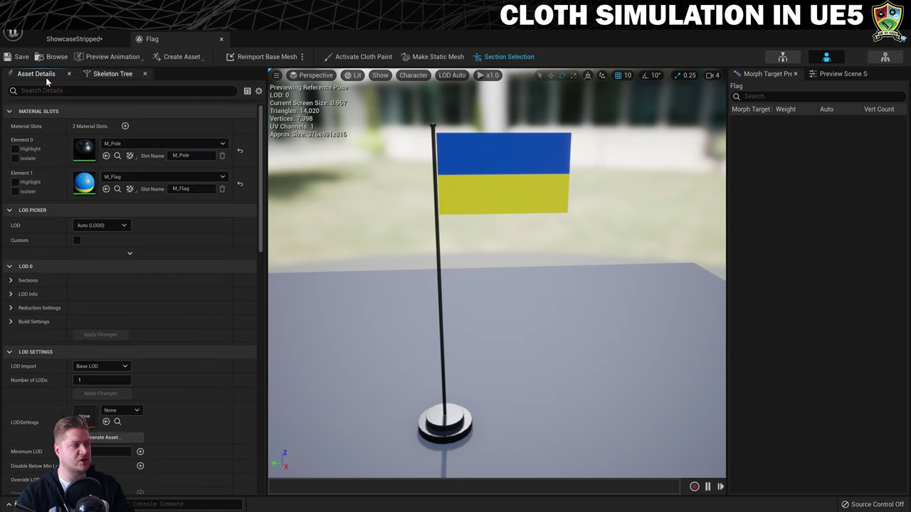
pyautogui.click(111, 21)
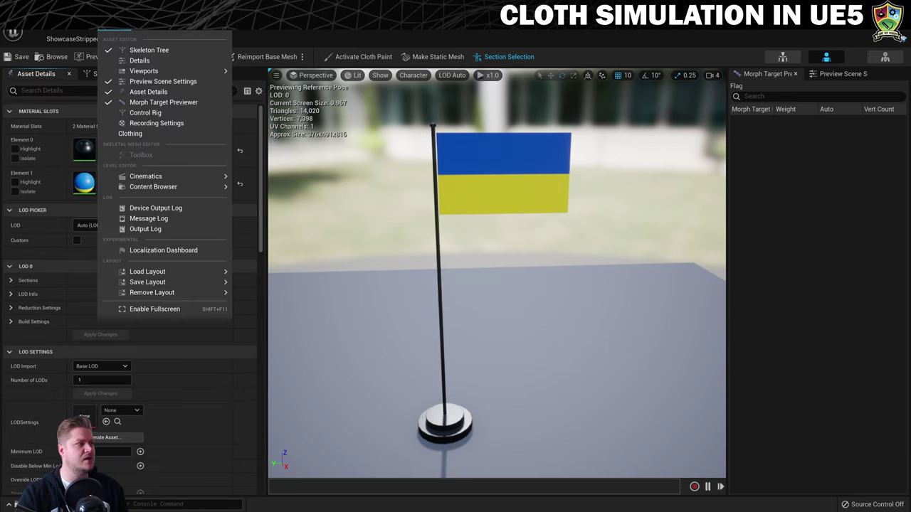
pyautogui.click(136, 135)
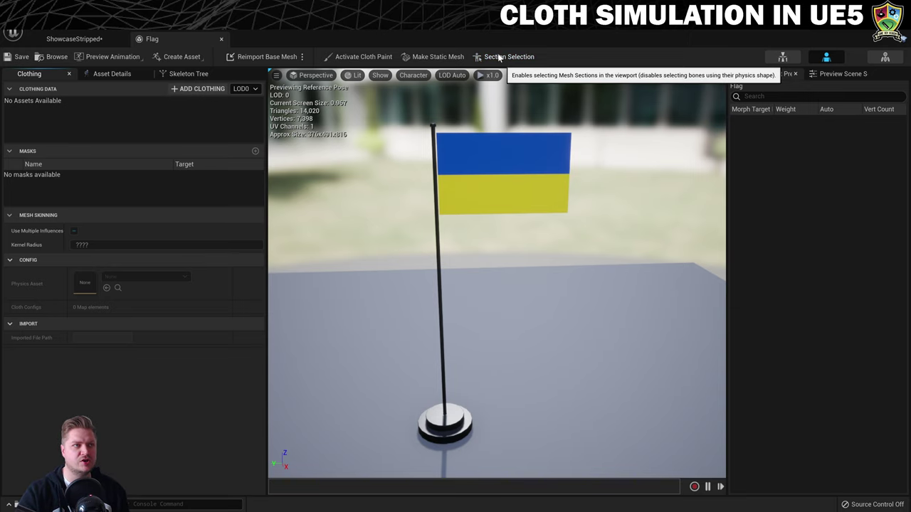
# Create Flag_Clothing_0 from the flag section and apply it to LOD0
pyautogui.rightClick(475, 160)
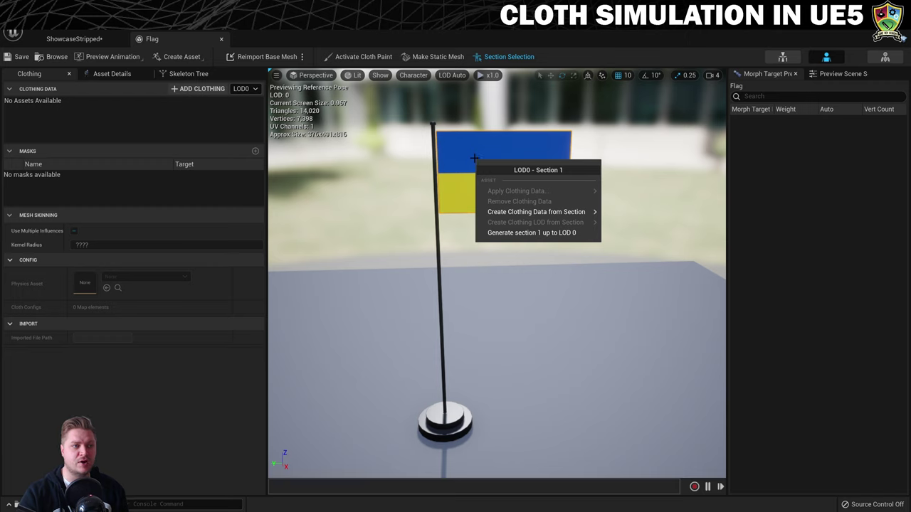
pyautogui.moveTo(517, 213)
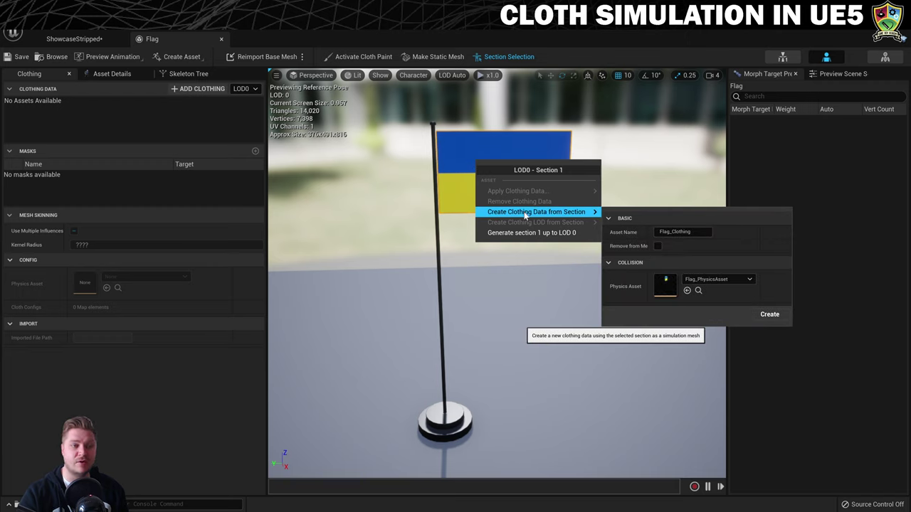
pyautogui.click(774, 315)
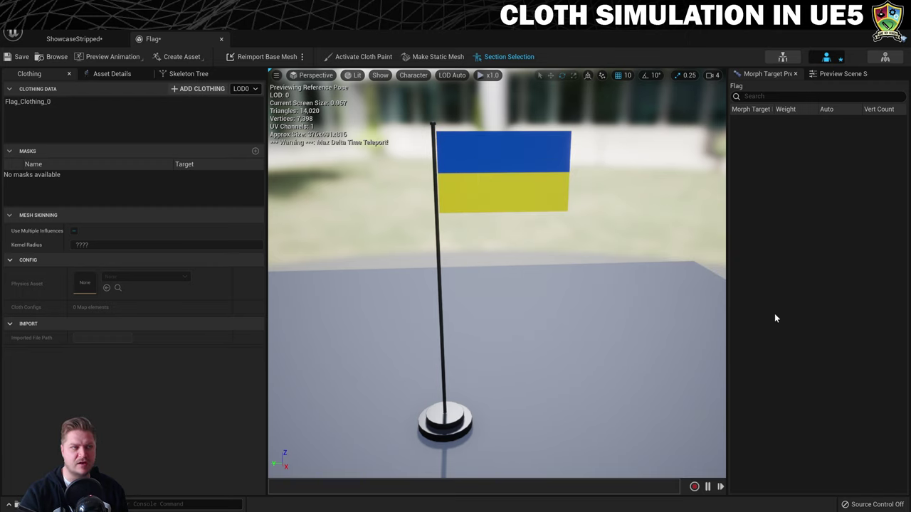
pyautogui.rightClick(480, 145)
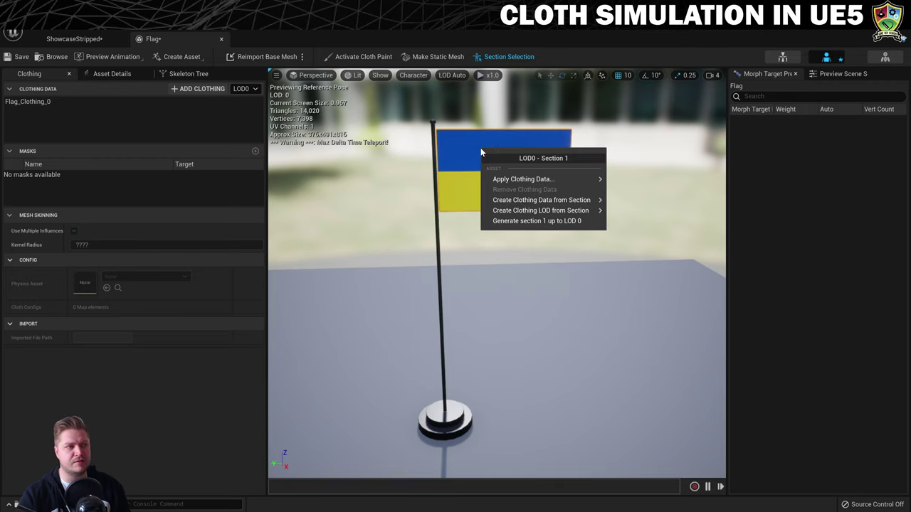
pyautogui.moveTo(510, 184)
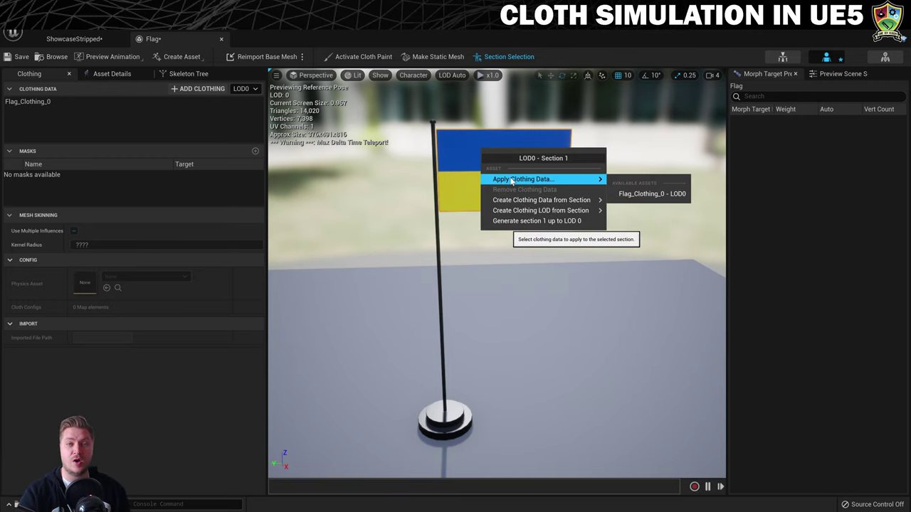
pyautogui.click(649, 193)
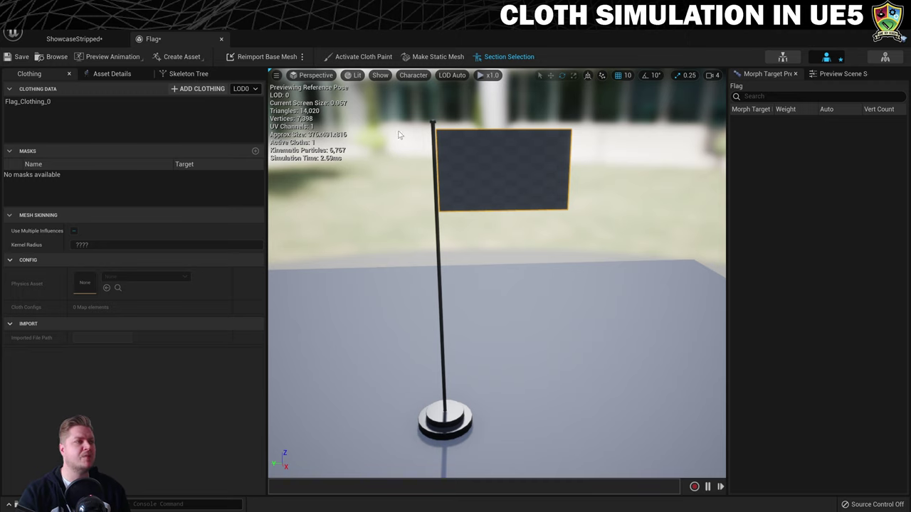
# Enter cloth paint mode on Flag_Clothing_0 and brush weight onto the flag's right half
pyautogui.click(364, 55)
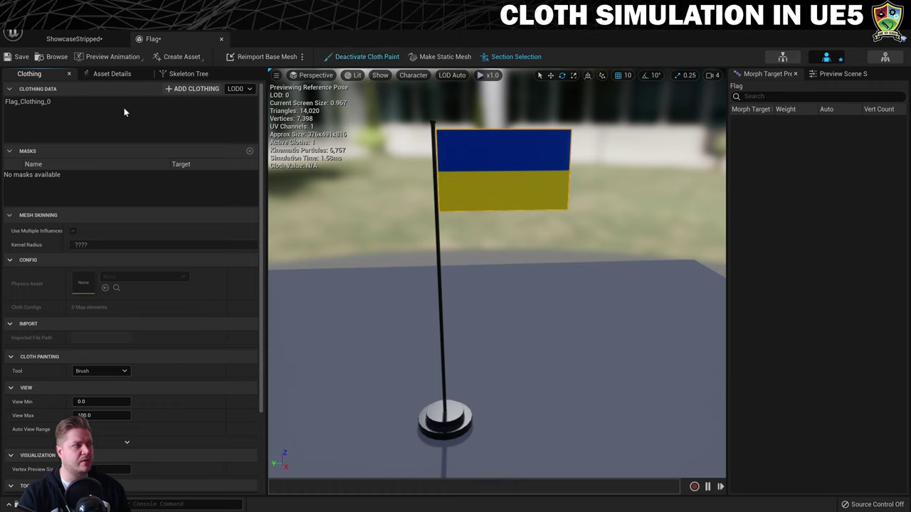
pyautogui.click(41, 104)
pyautogui.moveTo(538, 189)
pyautogui.mouseDown()
pyautogui.moveTo(533, 149)
pyautogui.moveTo(510, 162)
pyautogui.moveTo(513, 169)
pyautogui.moveTo(520, 155)
pyautogui.mouseUp()
pyautogui.scroll(-3, 107, 356)
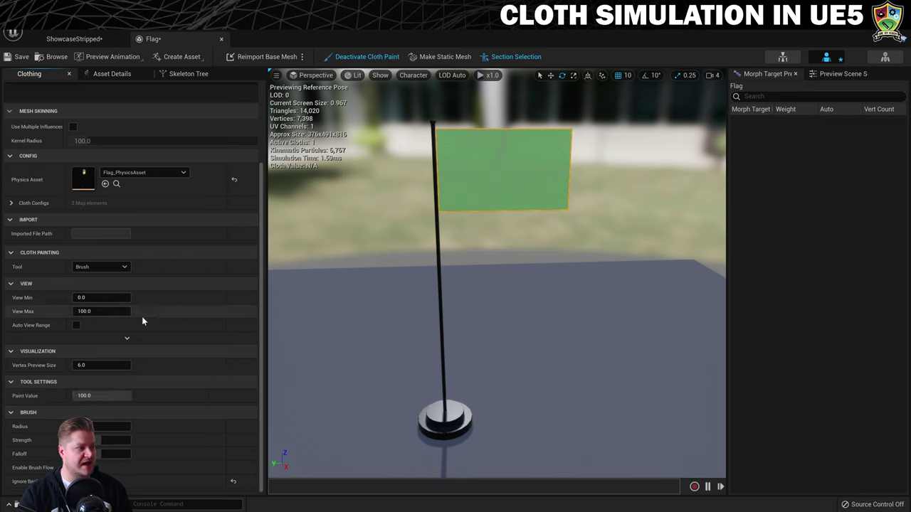
pyautogui.moveTo(548, 167); pyautogui.dragTo(562, 187)
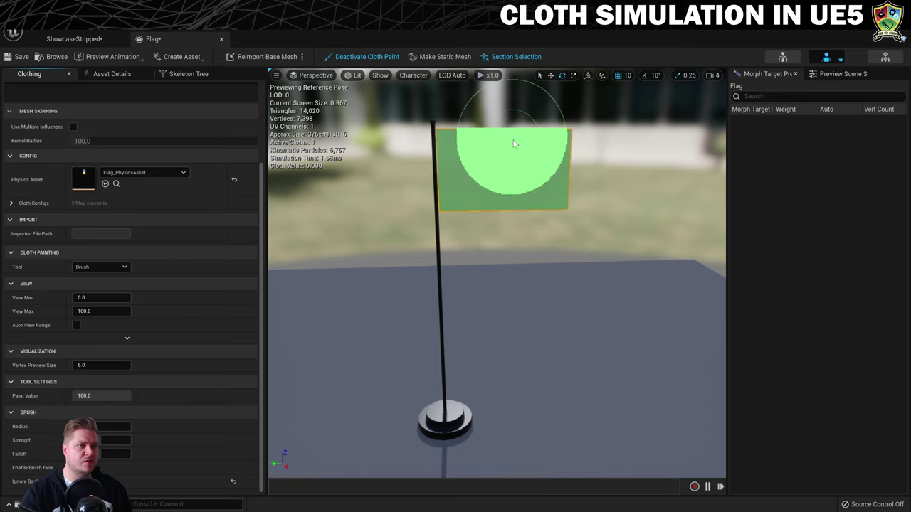
# Undo a stray stroke, repaint the right half at 100, and preview the draping cloth
pyautogui.moveTo(536, 191); pyautogui.dragTo(491, 203, button='right')
pyautogui.click(535, 186)
pyautogui.hotkey('ctrl', 'z')
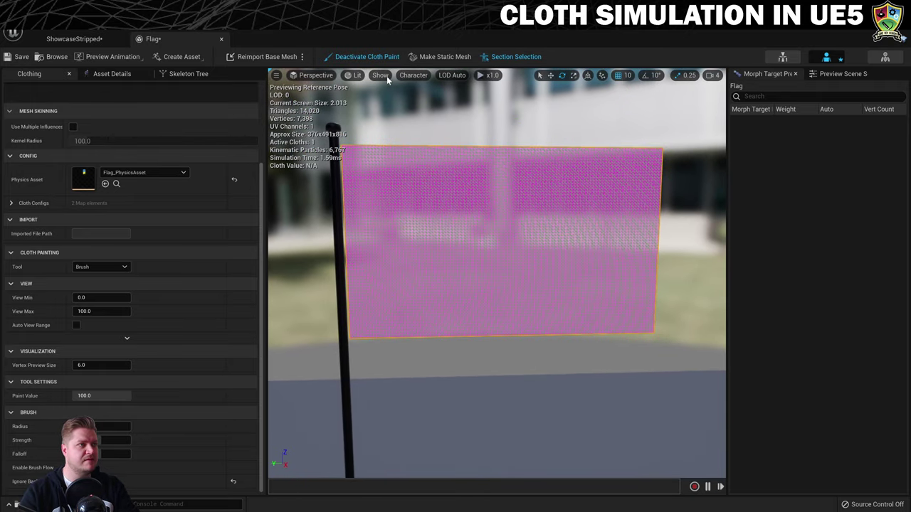
pyautogui.click(369, 56)
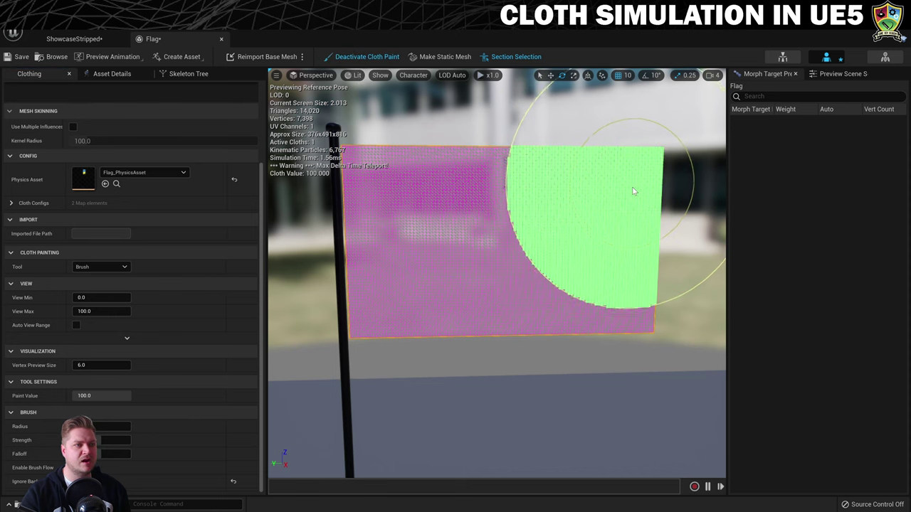
pyautogui.moveTo(633, 190); pyautogui.dragTo(629, 306)
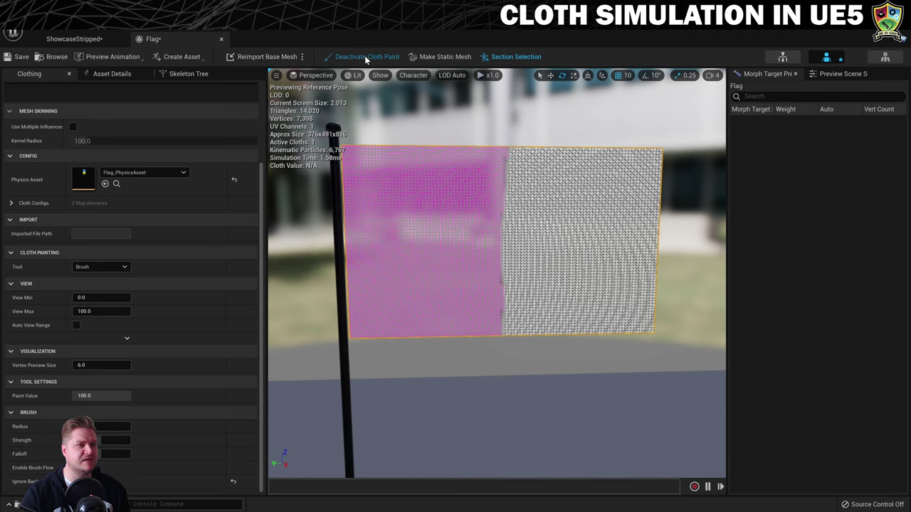
pyautogui.click(364, 56)
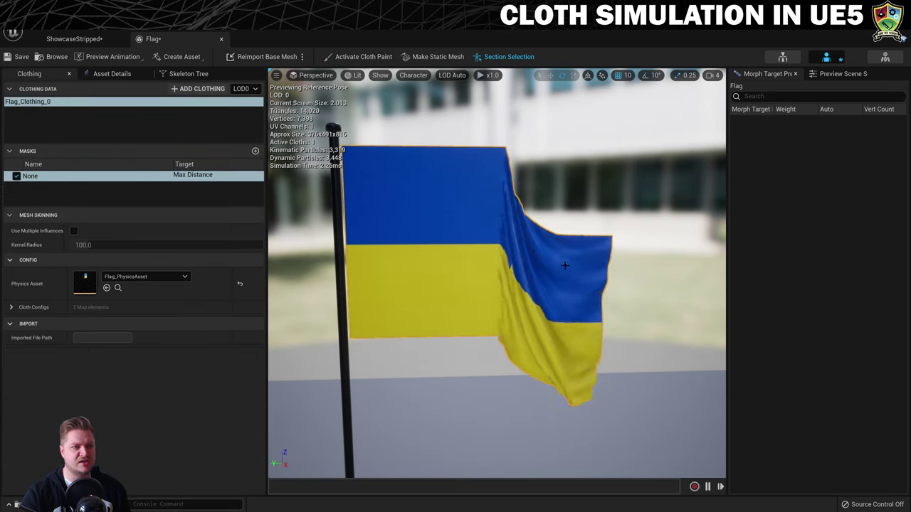
# Paint max-distance weight 100 across almost the entire flag
pyautogui.click(361, 56)
pyautogui.click(641, 181)
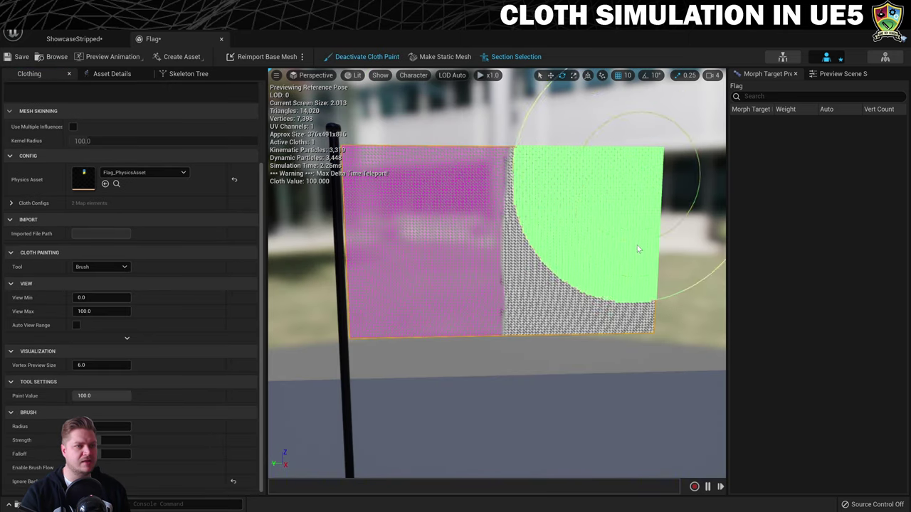
pyautogui.moveTo(636, 249)
pyautogui.mouseDown()
pyautogui.moveTo(639, 286)
pyautogui.moveTo(632, 241)
pyautogui.moveTo(575, 188)
pyautogui.moveTo(560, 210)
pyautogui.moveTo(562, 266)
pyautogui.mouseUp()
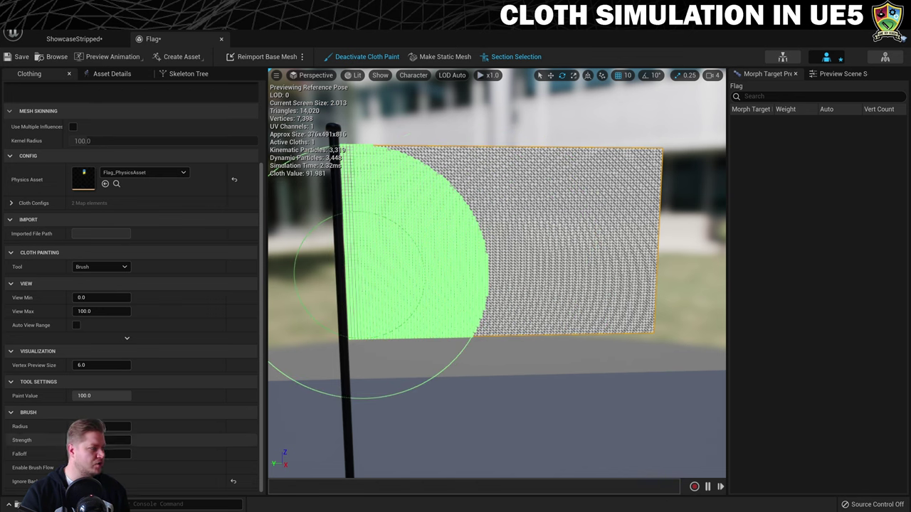
# Shrink the brush radius and paint the thin pole-side strip to pin the flag
pyautogui.moveTo(114, 427); pyautogui.dragTo(84, 426)
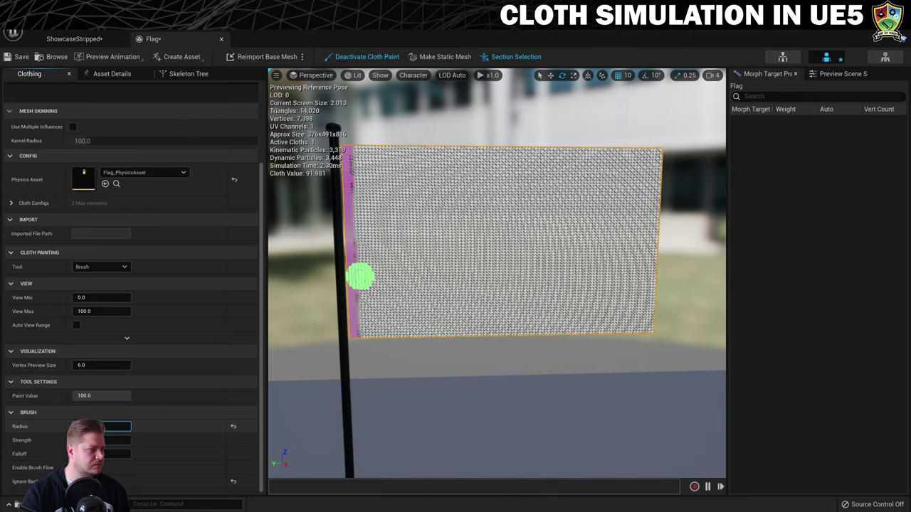
pyautogui.scroll(5, 415, 274)
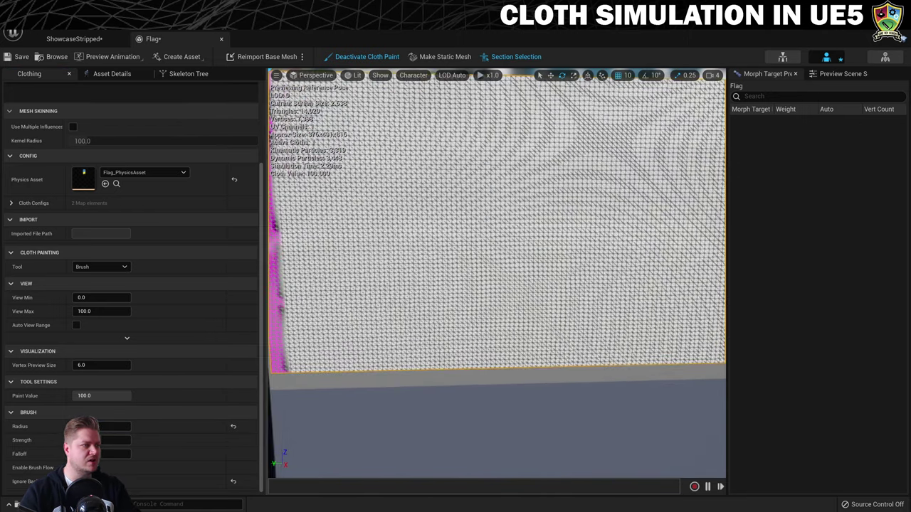
pyautogui.scroll(-5, 427, 299)
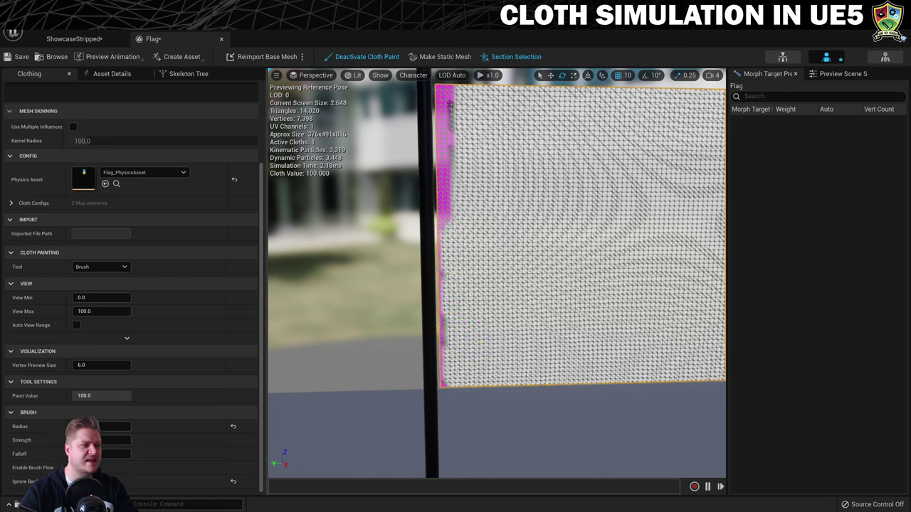
pyautogui.moveTo(479, 301)
pyautogui.mouseDown(button='right')
pyautogui.moveTo(470, 292)
pyautogui.moveTo(443, 332)
pyautogui.mouseUp(button='right')
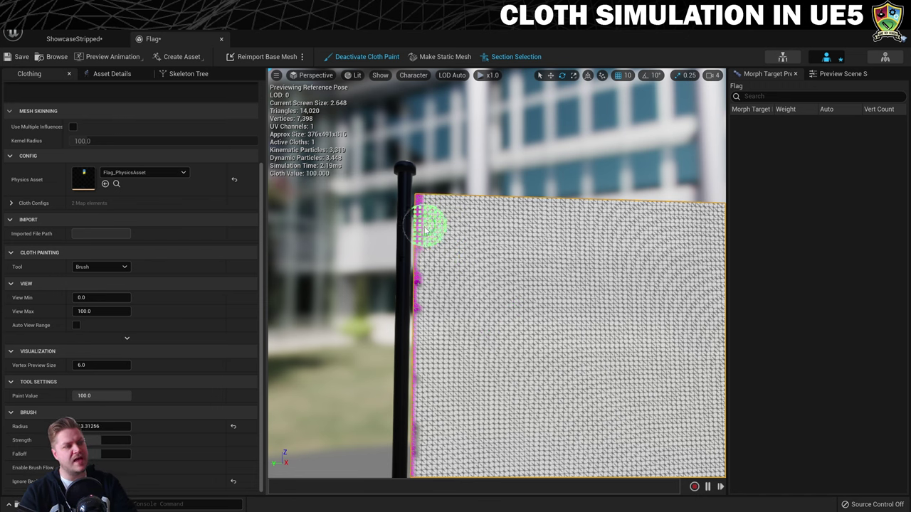
pyautogui.moveTo(423, 226)
pyautogui.mouseDown()
pyautogui.moveTo(423, 213)
pyautogui.moveTo(423, 242)
pyautogui.mouseUp()
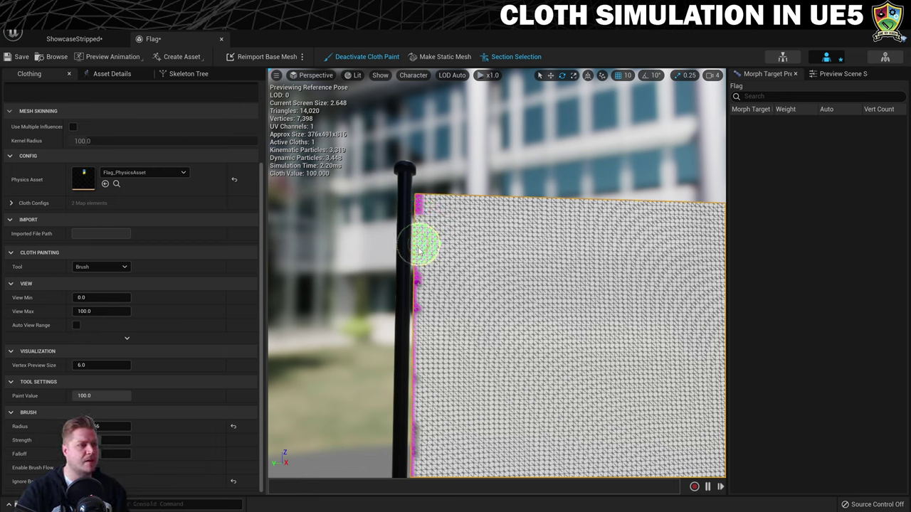
pyautogui.scroll(-3, 509, 297)
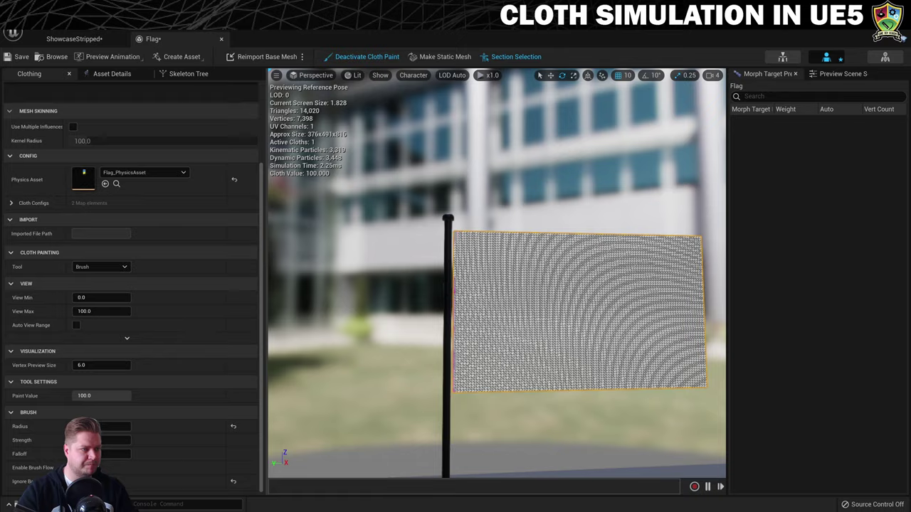
pyautogui.moveTo(510, 297)
pyautogui.keyDown('alt'); pyautogui.mouseDown()
pyautogui.moveTo(456, 299)
pyautogui.moveTo(519, 298)
pyautogui.mouseUp(); pyautogui.keyUp('alt')
pyautogui.scroll(2, 498, 298)
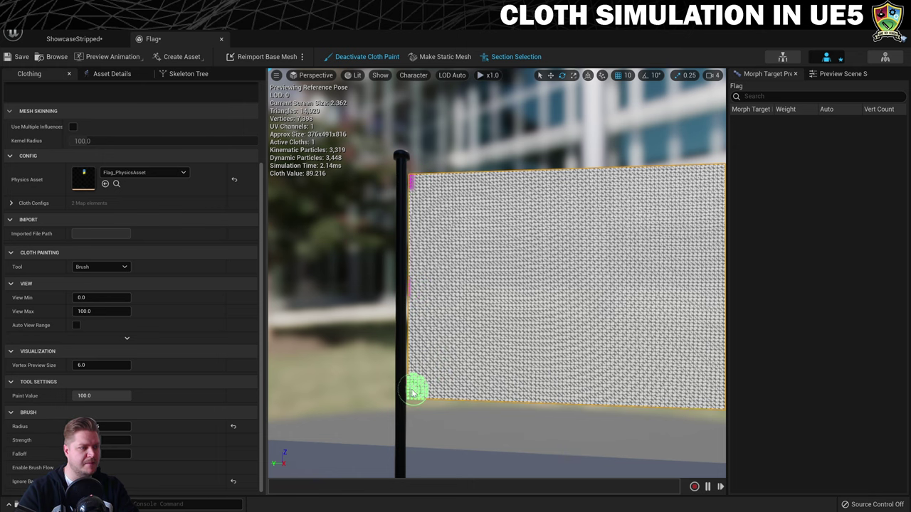
# Leave cloth painting and orbit around the flag to watch it wave from the pole
pyautogui.click(360, 58)
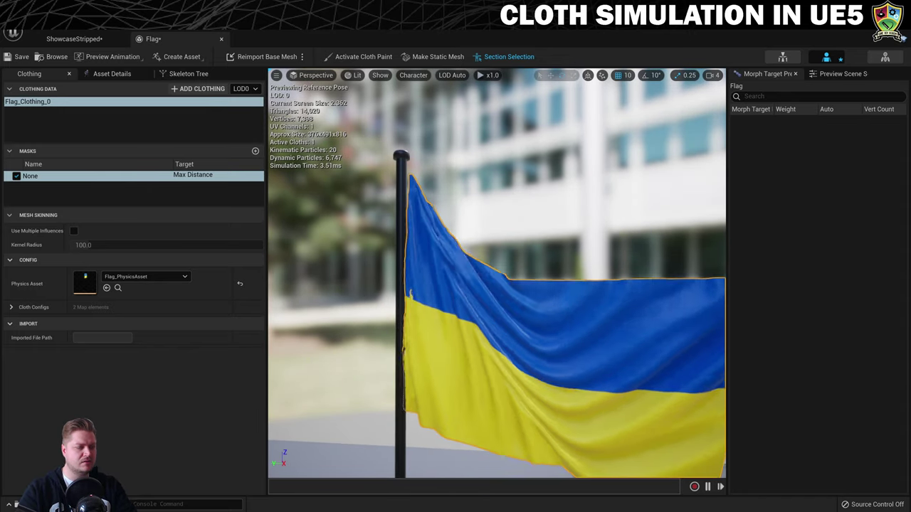
pyautogui.moveTo(497, 278); pyautogui.dragTo(501, 277, button='right')
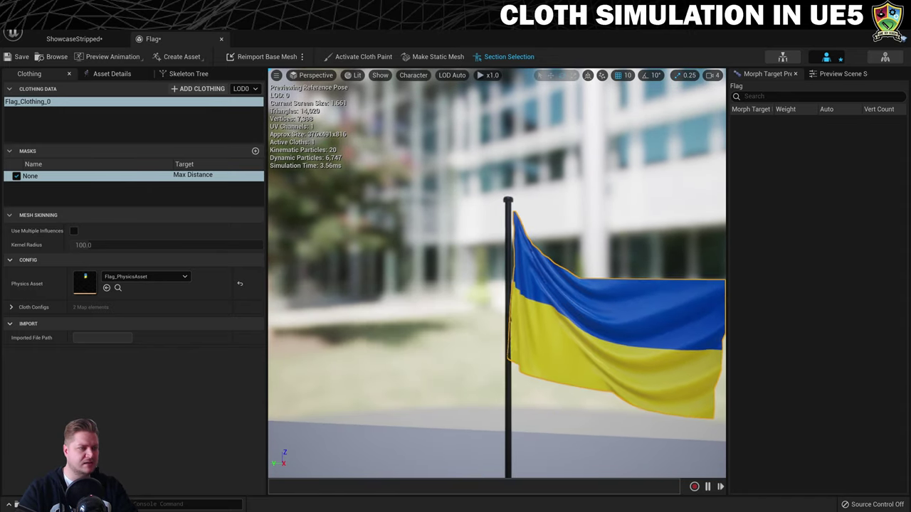
pyautogui.moveTo(614, 272)
pyautogui.mouseDown(button='right')
pyautogui.moveTo(668, 274)
pyautogui.moveTo(602, 275)
pyautogui.mouseUp(button='right')
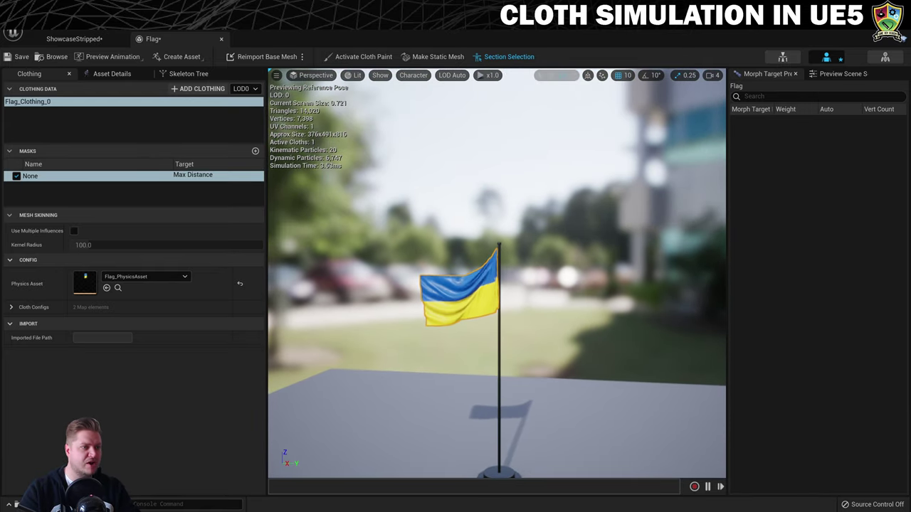
pyautogui.moveTo(602, 274); pyautogui.dragTo(602, 242)
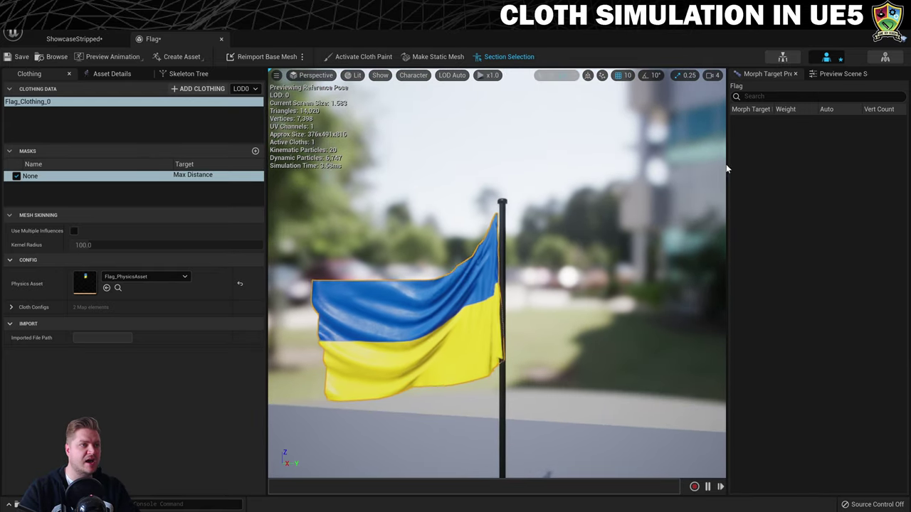
# Repaint weight 100 over the flag's free half, then preview it waving again
pyautogui.click(359, 58)
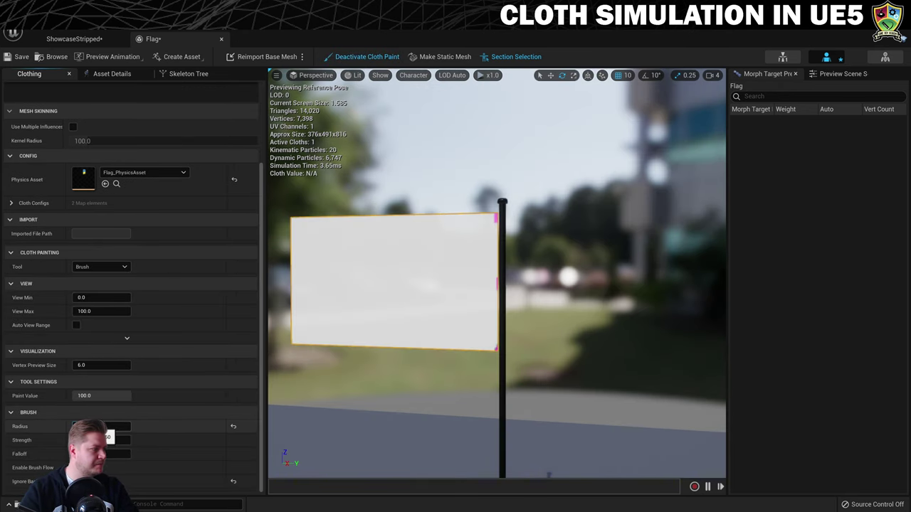
pyautogui.click(291, 224)
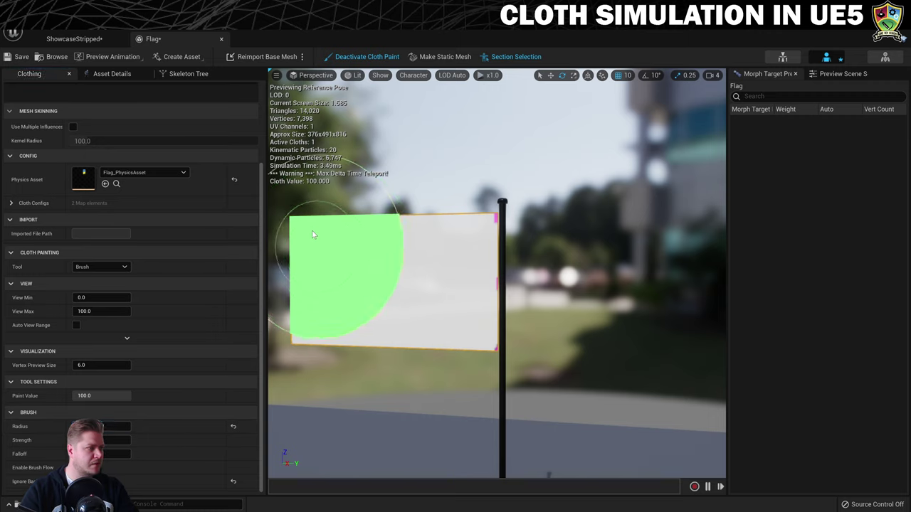
pyautogui.moveTo(292, 223)
pyautogui.mouseDown()
pyautogui.moveTo(295, 338)
pyautogui.moveTo(344, 333)
pyautogui.moveTo(390, 262)
pyautogui.moveTo(386, 309)
pyautogui.mouseUp()
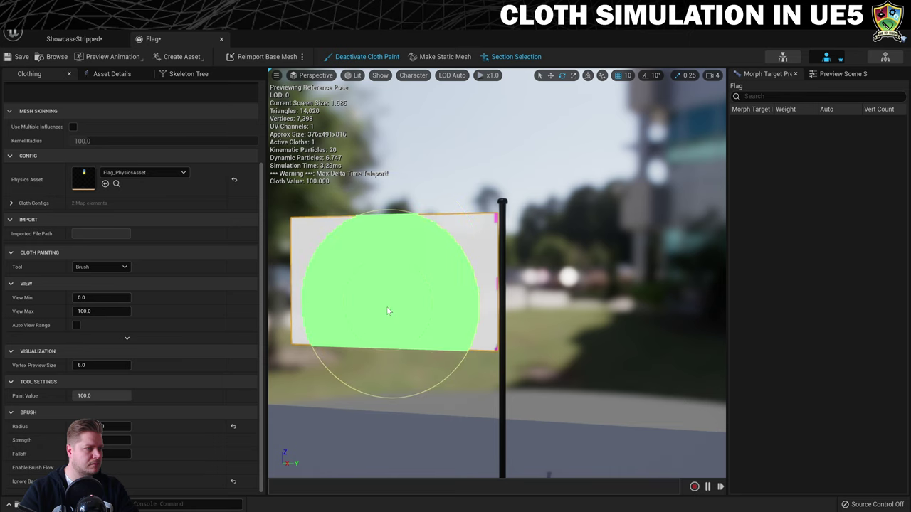
pyautogui.click(353, 56)
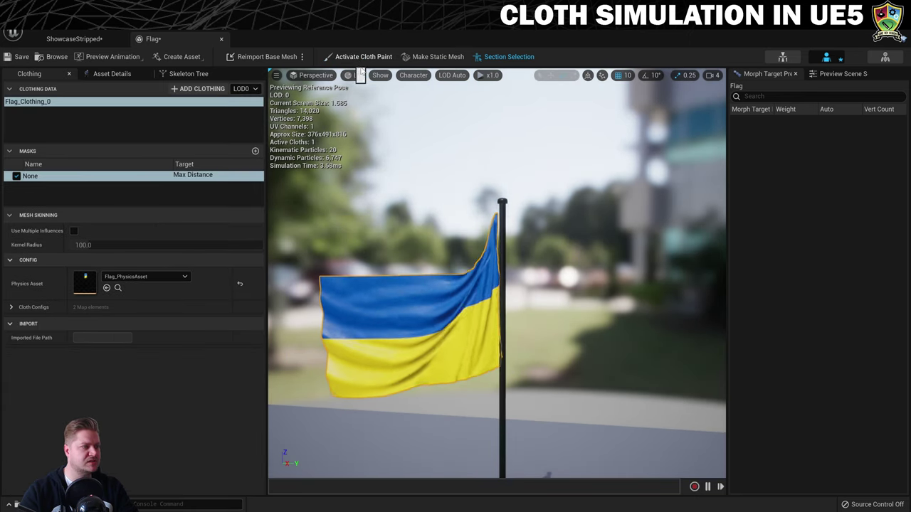
# Frame the flag, paint its surface with a paint value of 500, and finish cloth painting
pyautogui.click(353, 56)
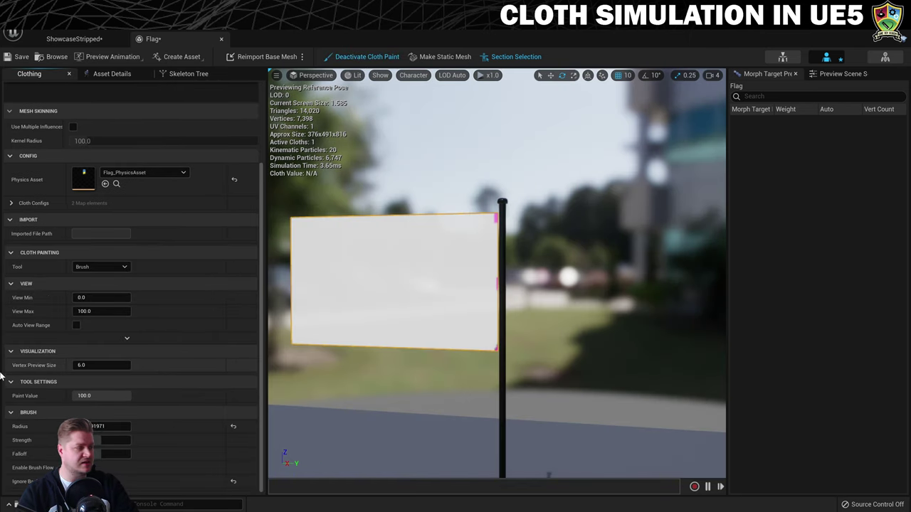
pyautogui.click(105, 393)
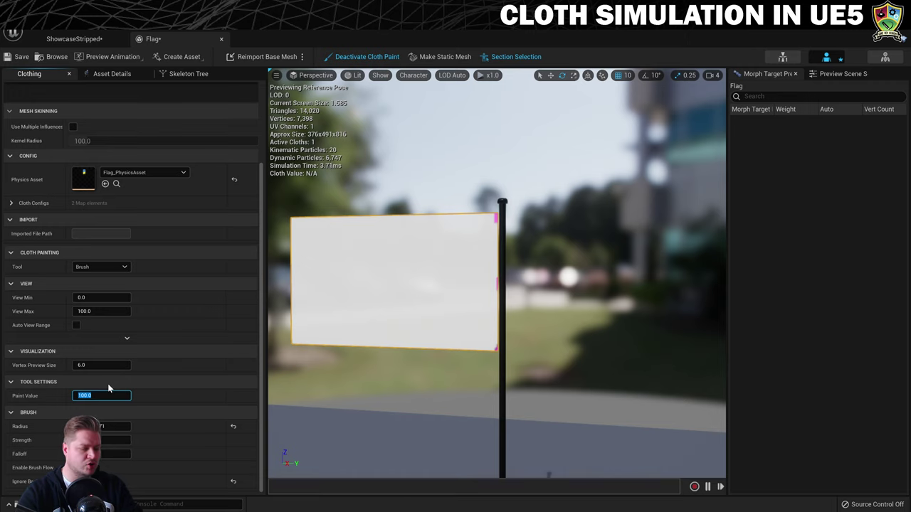
pyautogui.write('500')
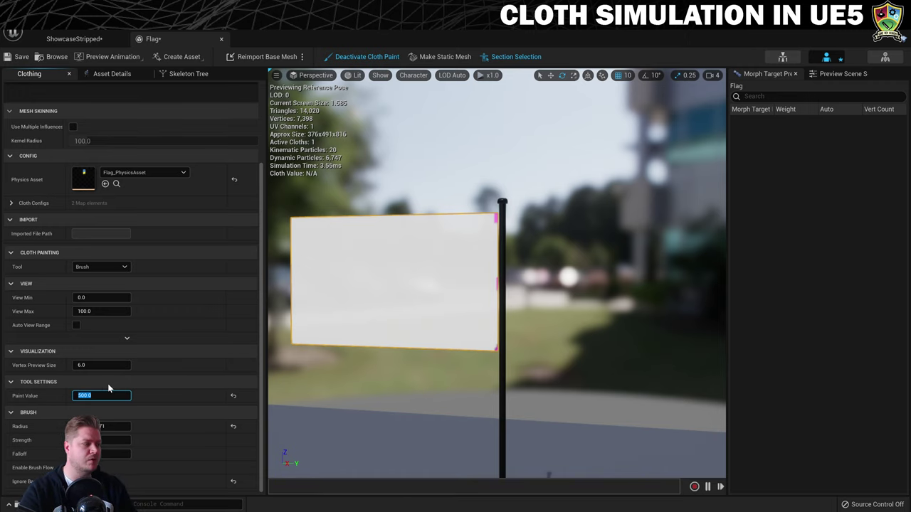
pyautogui.moveTo(342, 275); pyautogui.dragTo(299, 271, button='right')
pyautogui.press('f')
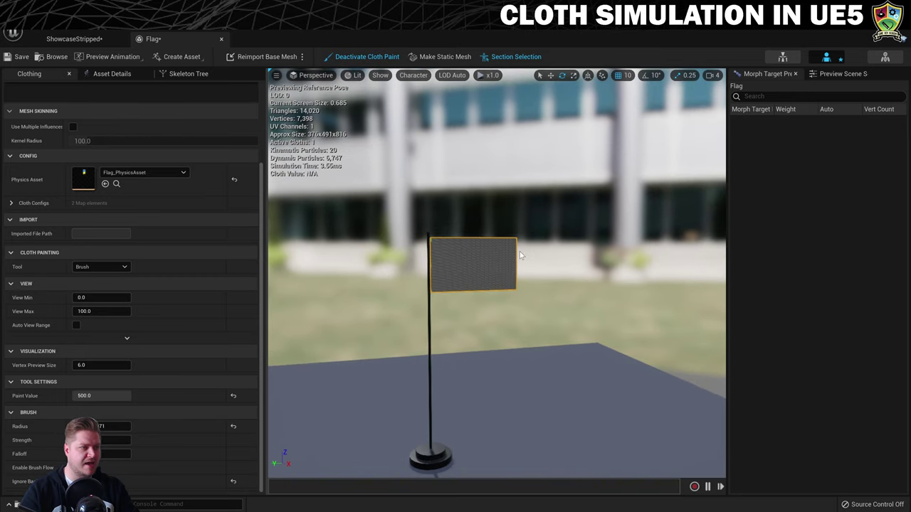
pyautogui.moveTo(505, 251); pyautogui.dragTo(508, 247)
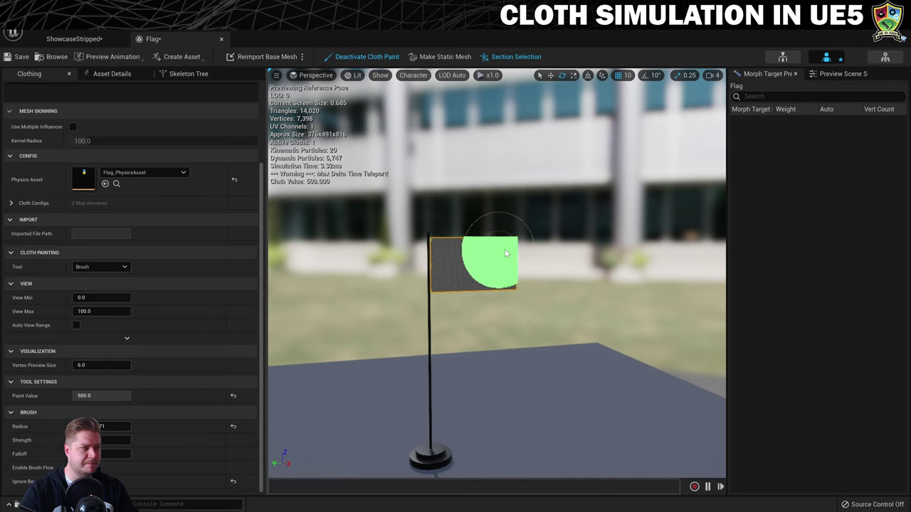
pyautogui.click(348, 57)
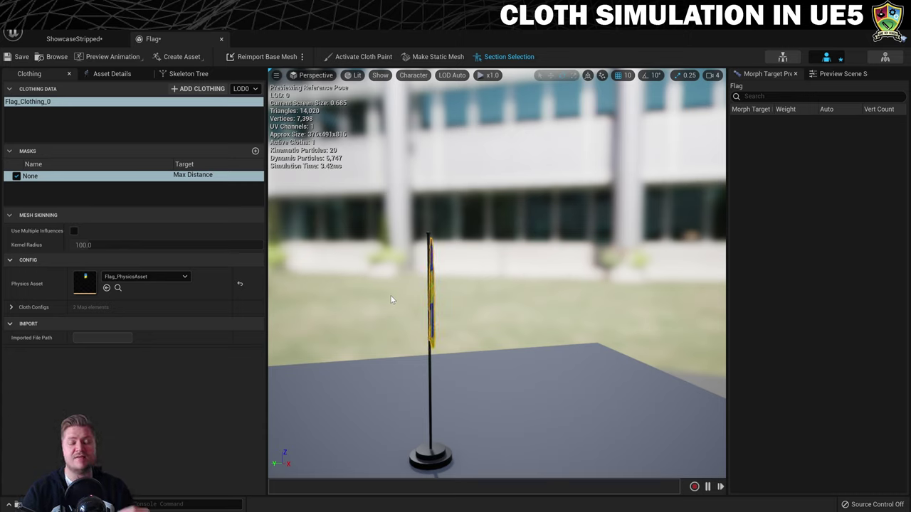
# Save the Flag asset, return to the park level, and set the play mode to Simulate
pyautogui.click(15, 57)
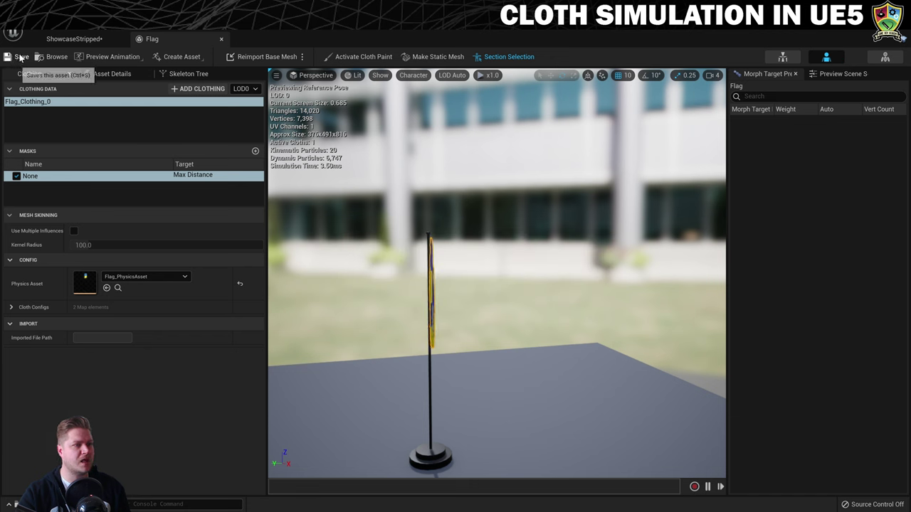
pyautogui.click(68, 39)
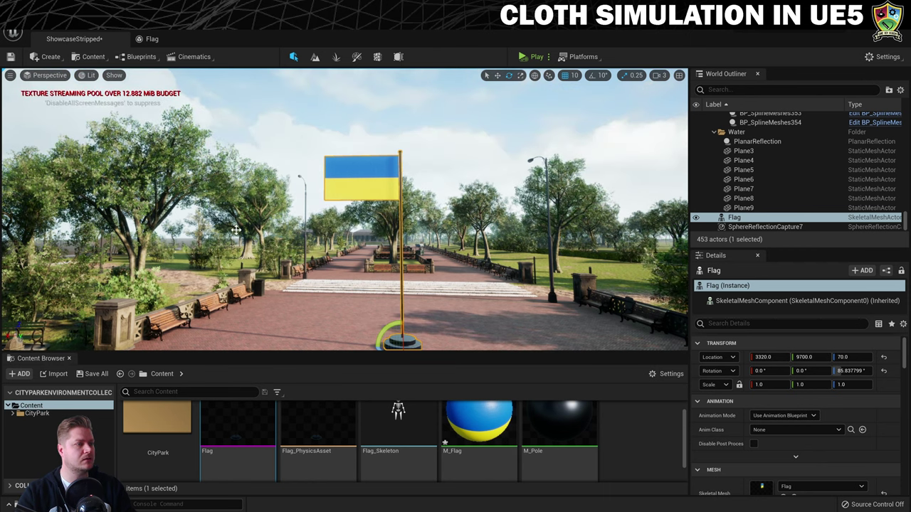
pyautogui.click(548, 56)
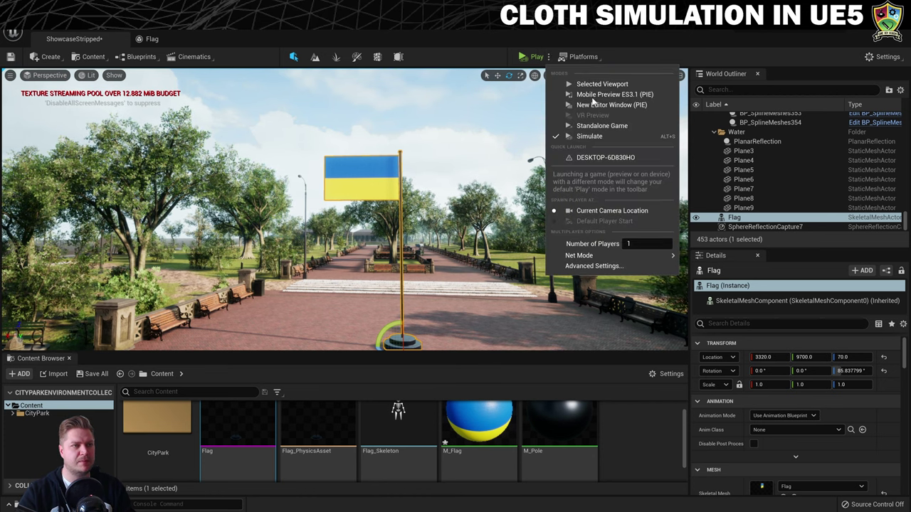
pyautogui.click(596, 137)
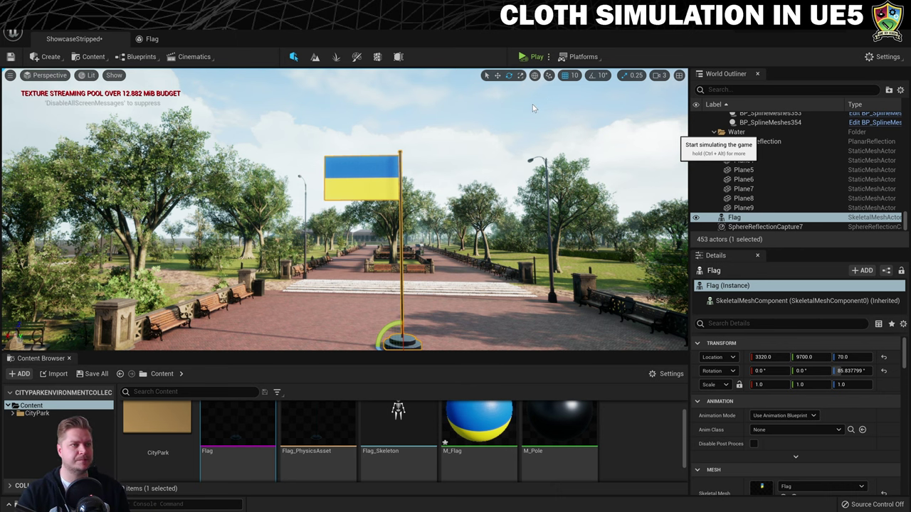
# Simulate the level, tilt the flag actor to test the cloth, then stop
pyautogui.hotkey('alt', 's')
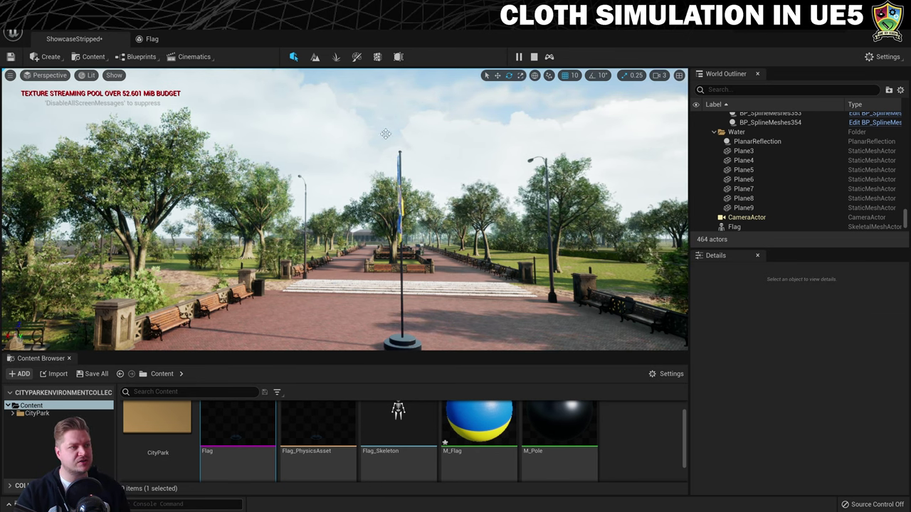
pyautogui.click(733, 226)
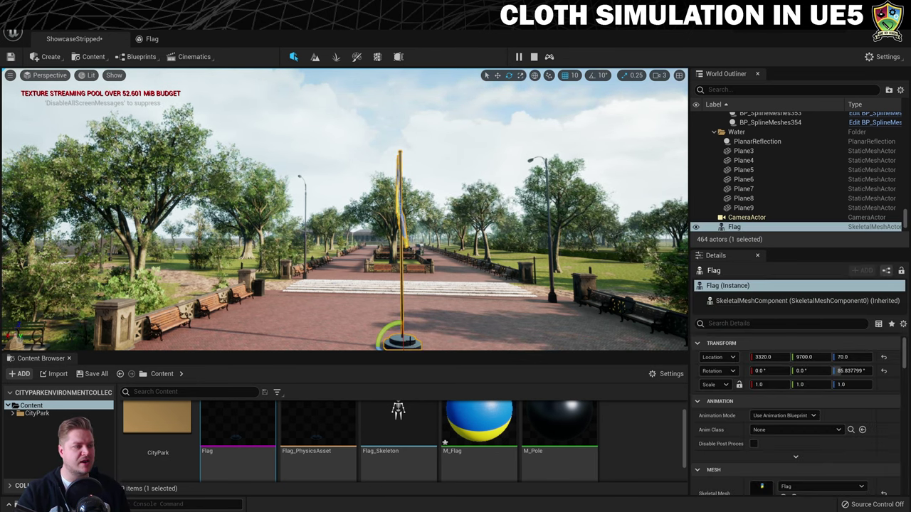
pyautogui.moveTo(390, 326)
pyautogui.mouseDown()
pyautogui.moveTo(377, 344)
pyautogui.moveTo(388, 324)
pyautogui.moveTo(398, 334)
pyautogui.moveTo(377, 328)
pyautogui.moveTo(395, 324)
pyautogui.mouseUp()
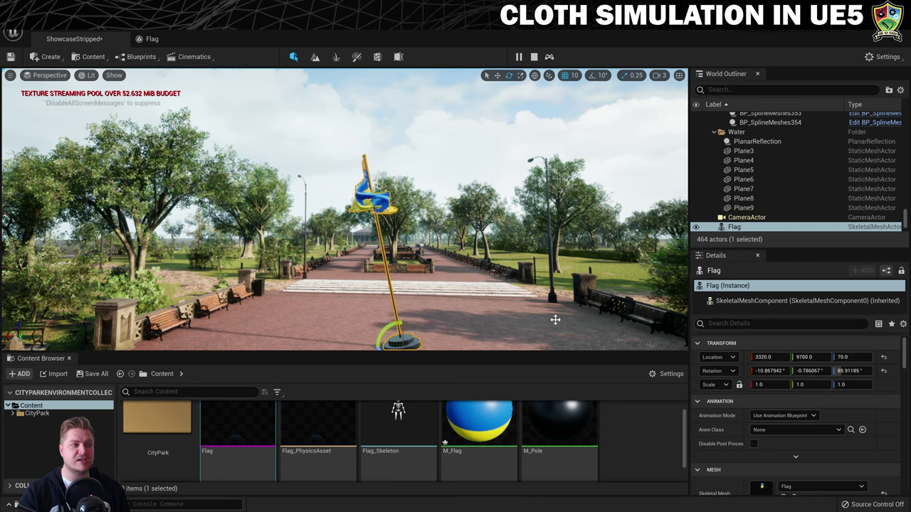
pyautogui.press('Escape')
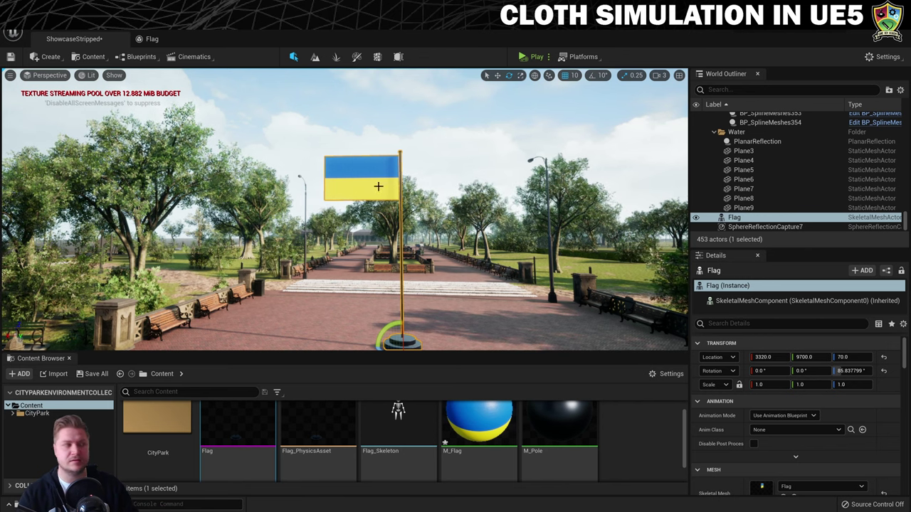
# Add a Wind Directional Source to the park level from All Classes
pyautogui.click(49, 60)
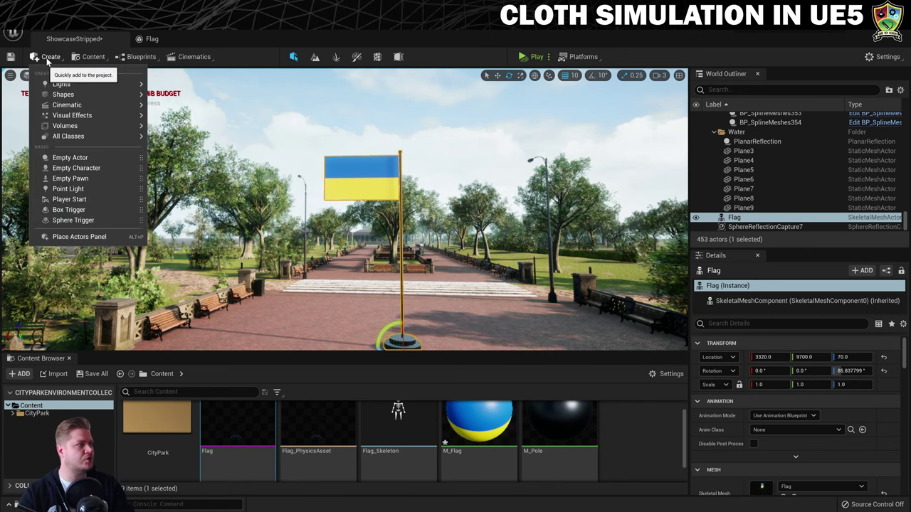
pyautogui.moveTo(47, 118)
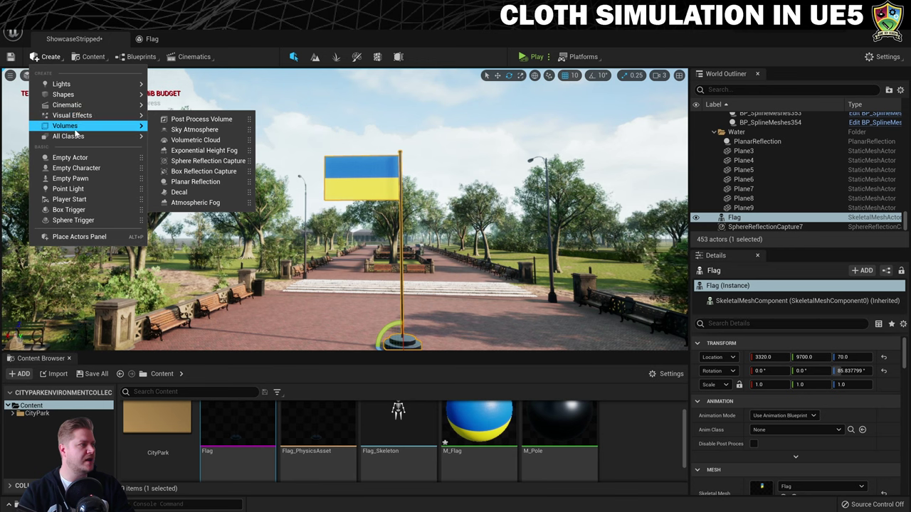
pyautogui.moveTo(71, 135)
pyautogui.moveTo(308, 126); pyautogui.dragTo(311, 442)
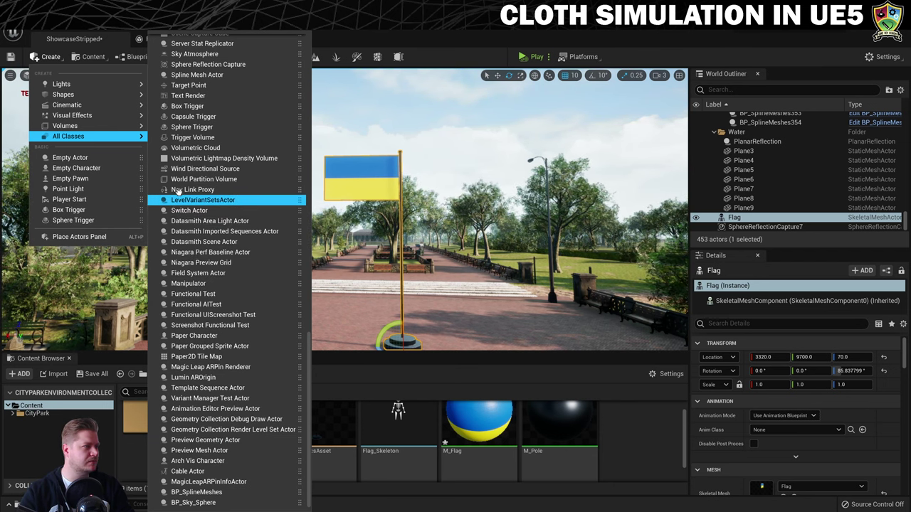
pyautogui.click(243, 168)
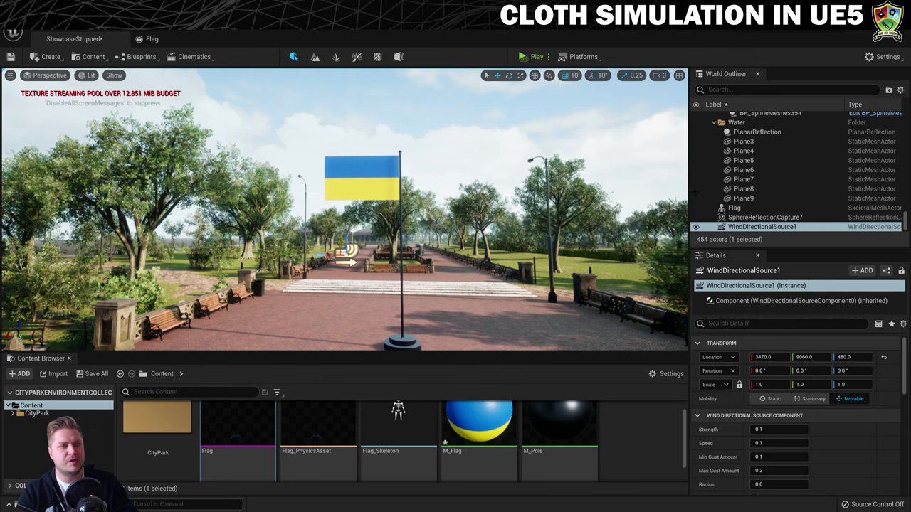
# Set WindDirectionalSource1's Speed to 13.0 in Details
pyautogui.click(760, 226)
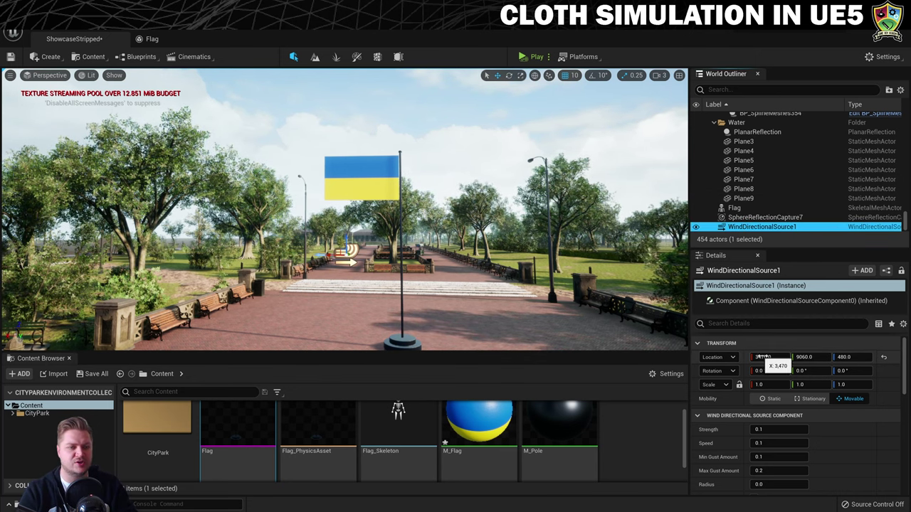
pyautogui.click(776, 443)
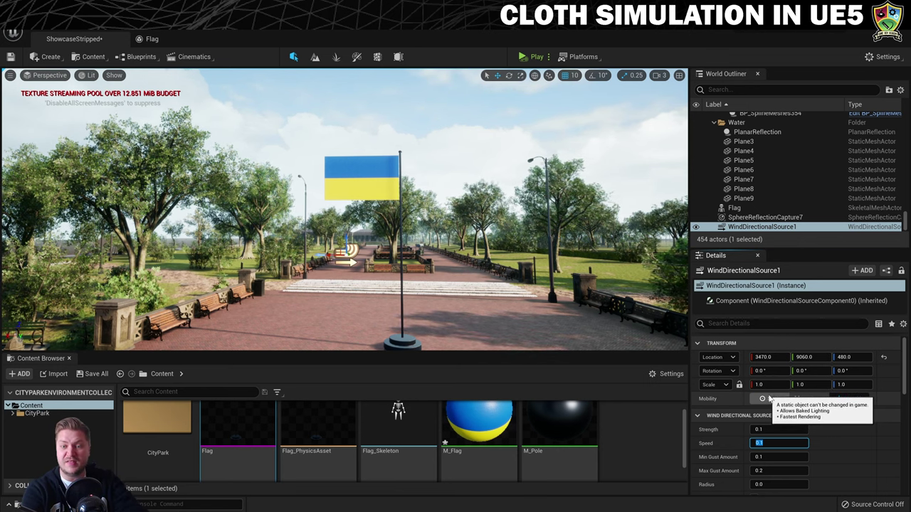
pyautogui.write('13')
pyautogui.press('Return')
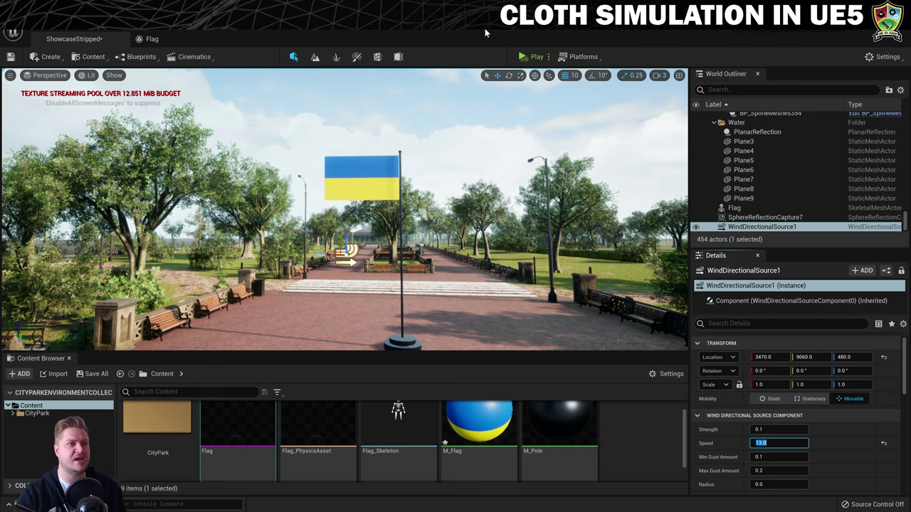
pyautogui.click(549, 56)
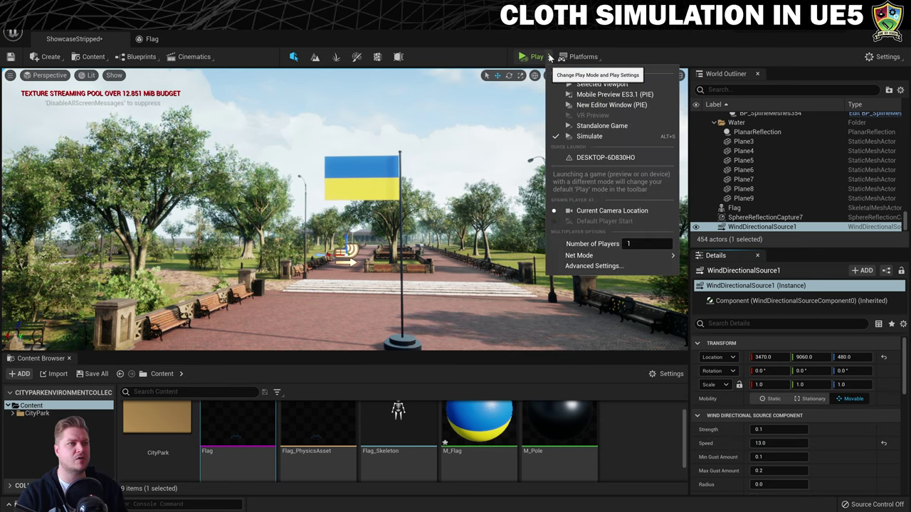
# Start simulating and select the wind source by searching 'wind' in the Outliner
pyautogui.click(592, 136)
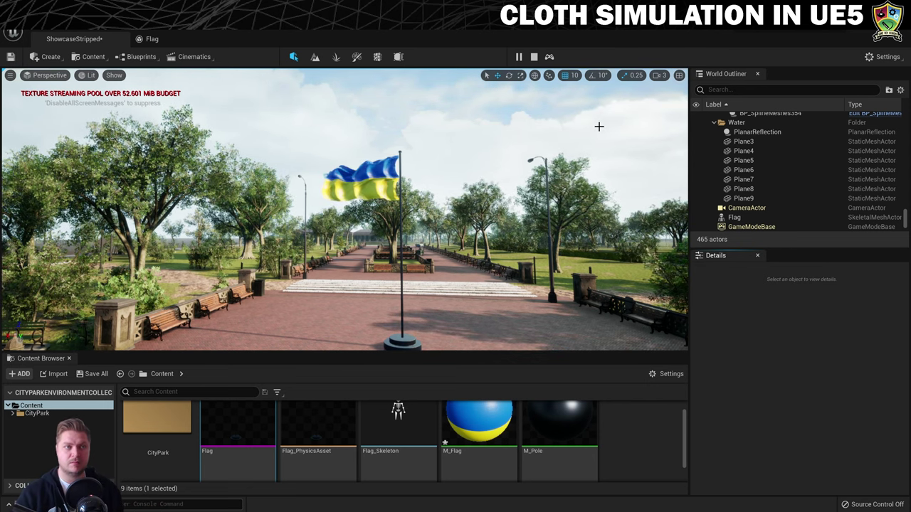
pyautogui.click(742, 89)
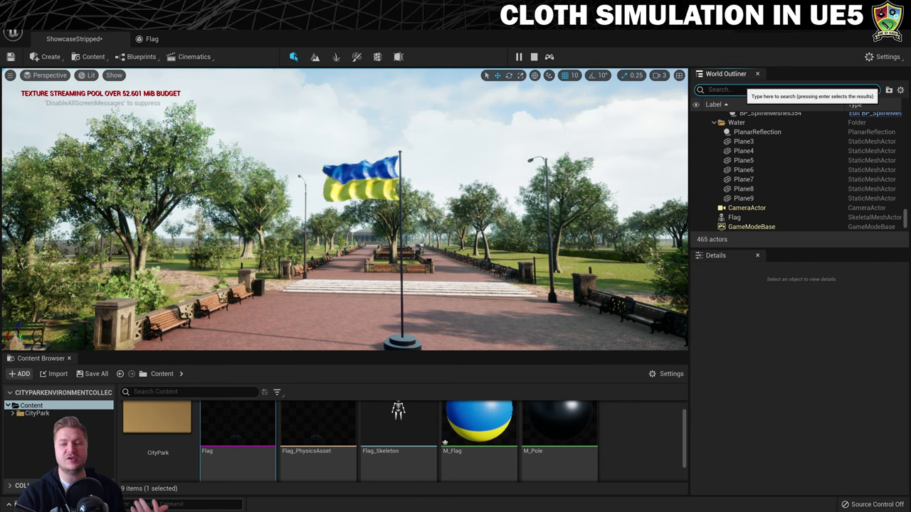
pyautogui.write('wind')
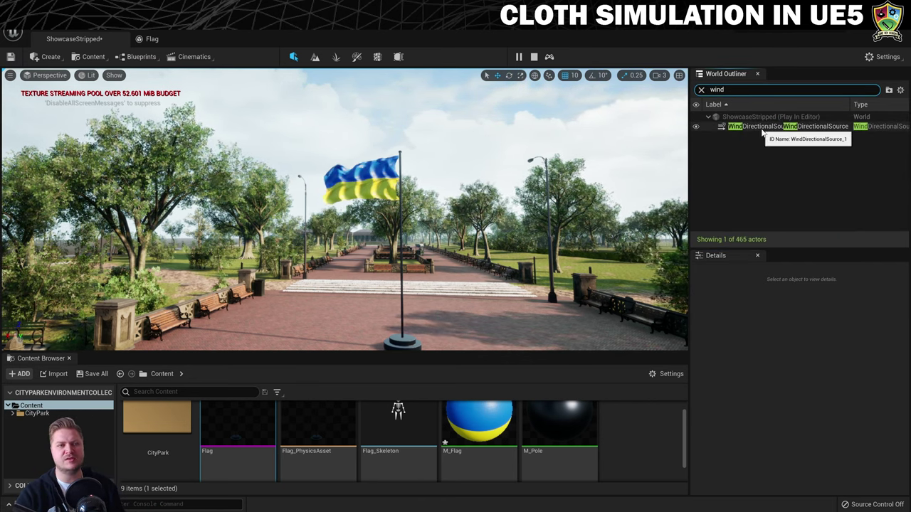
pyautogui.click(747, 125)
# Try a wind Speed of 6.0, then set it back to 13
pyautogui.click(774, 444)
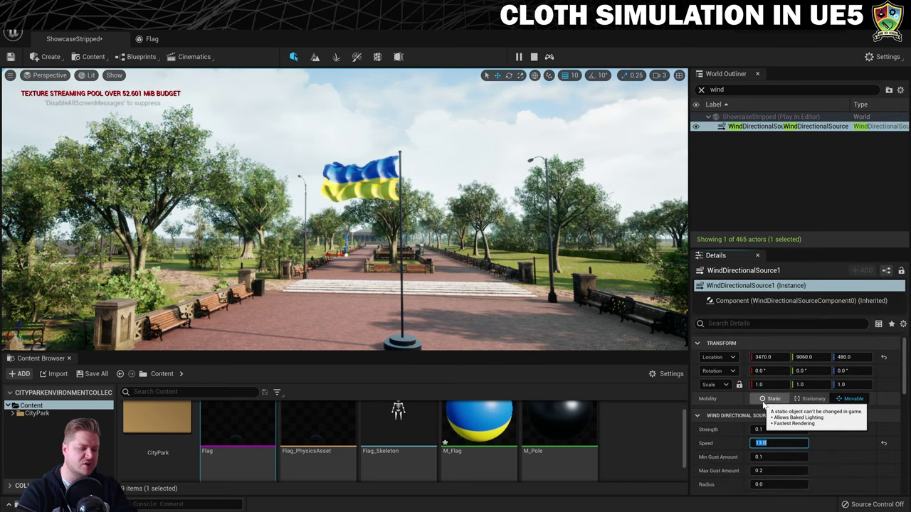
pyautogui.write('6')
pyautogui.press('Return')
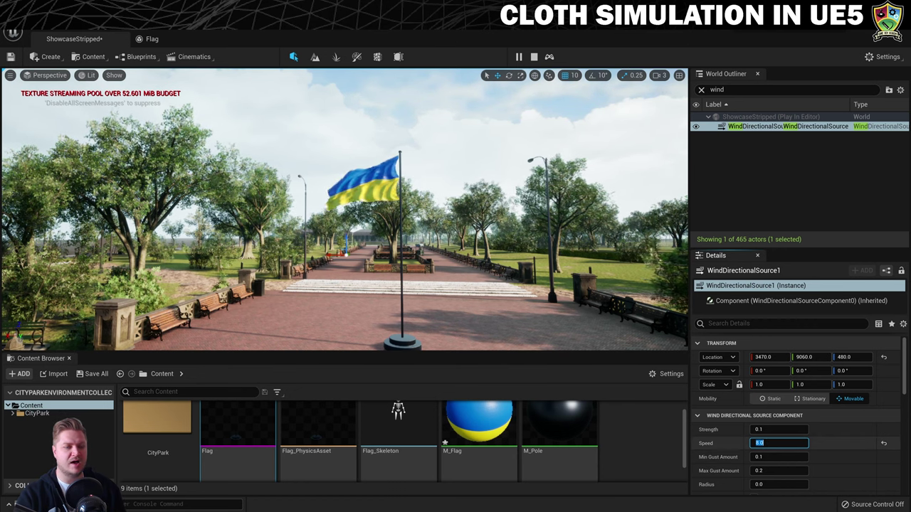
pyautogui.write('13')
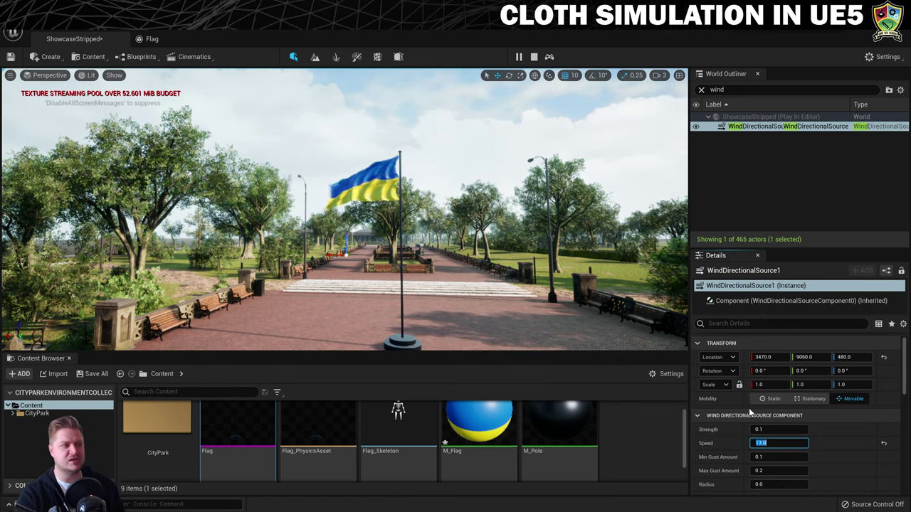